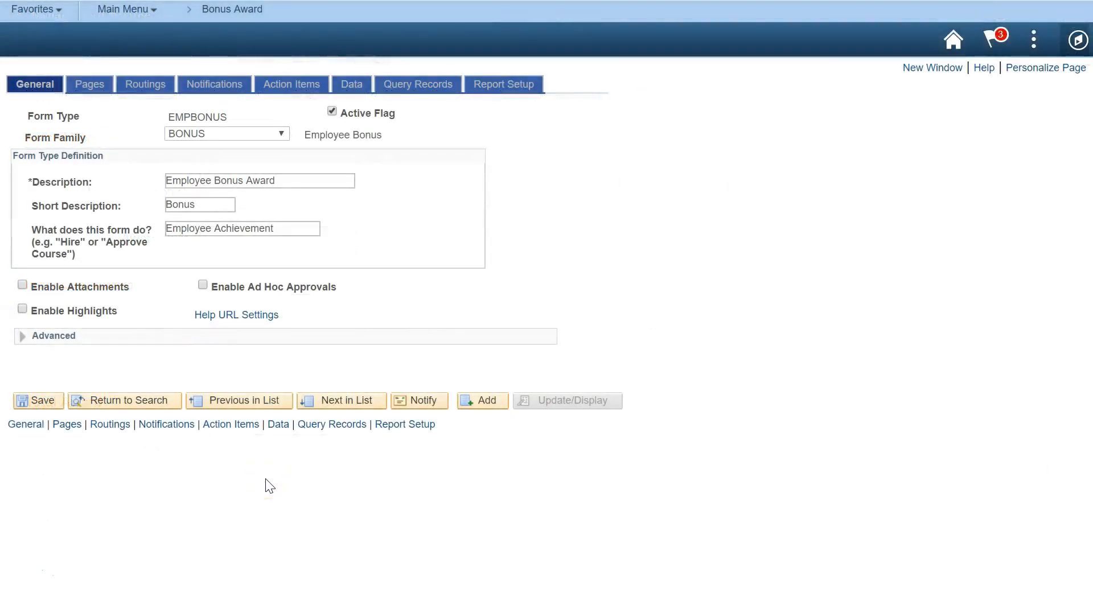
# Load the GT Basic -> Three Steps definition into the Default routing, creating Approver 1–3 steps
pyautogui.click(158, 83)
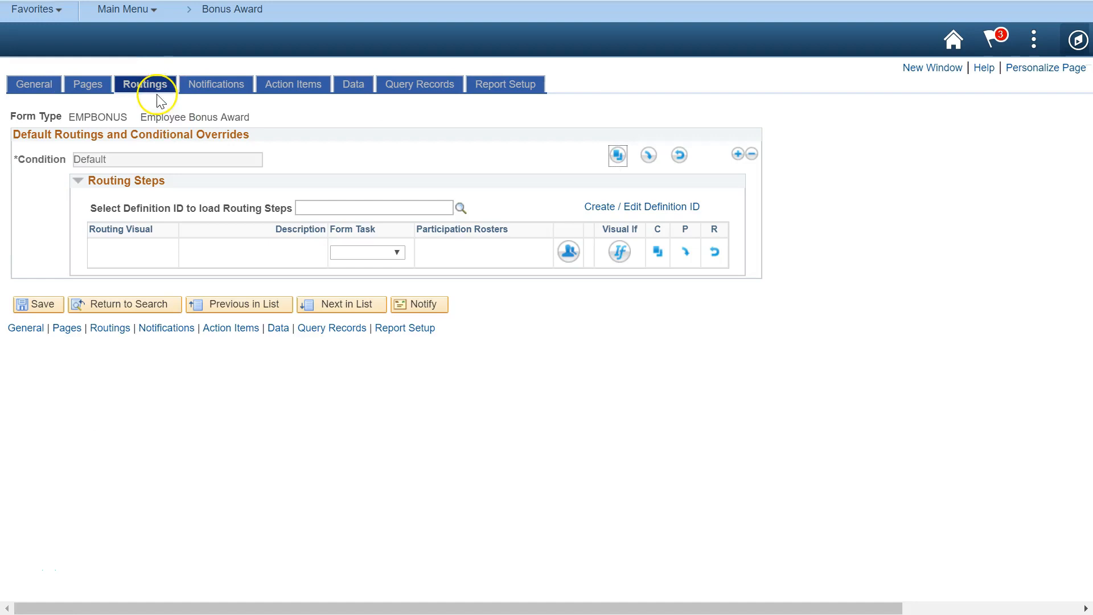
pyautogui.click(329, 208)
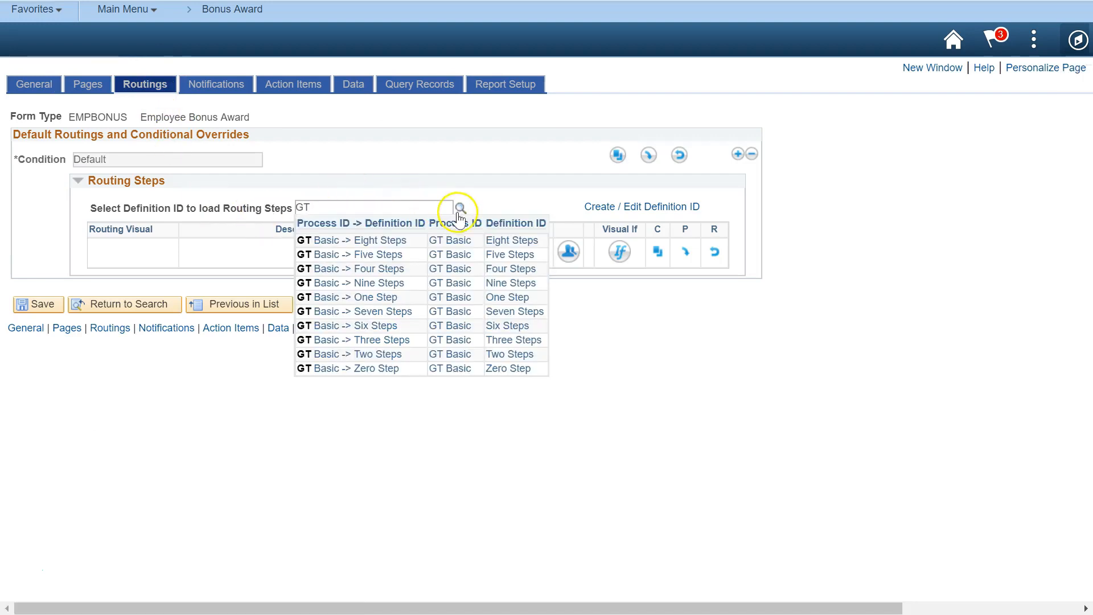
pyautogui.click(381, 340)
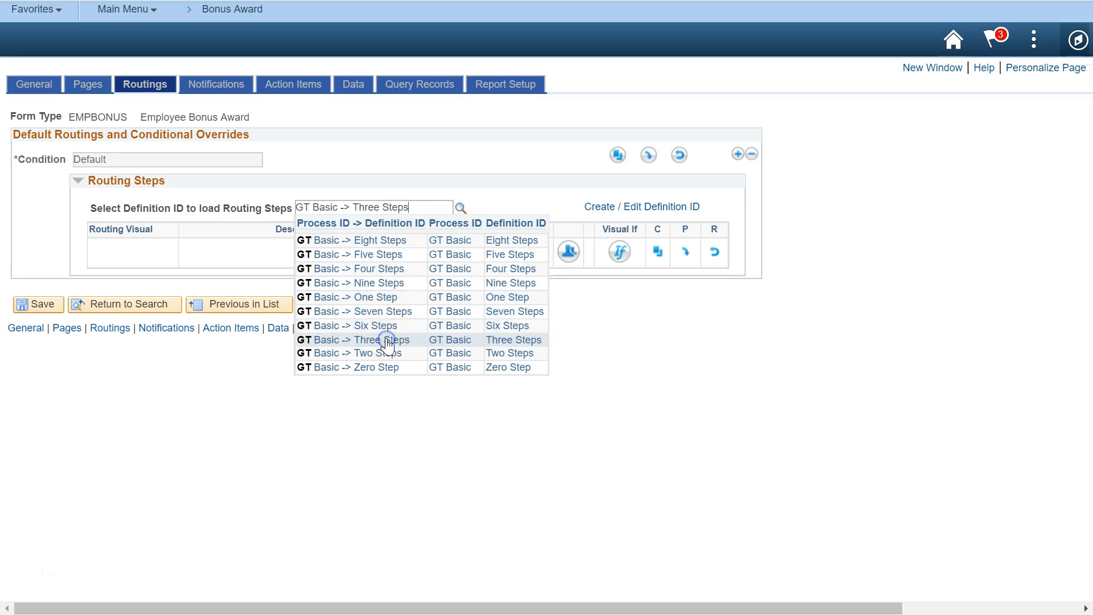
pyautogui.press('Tab')
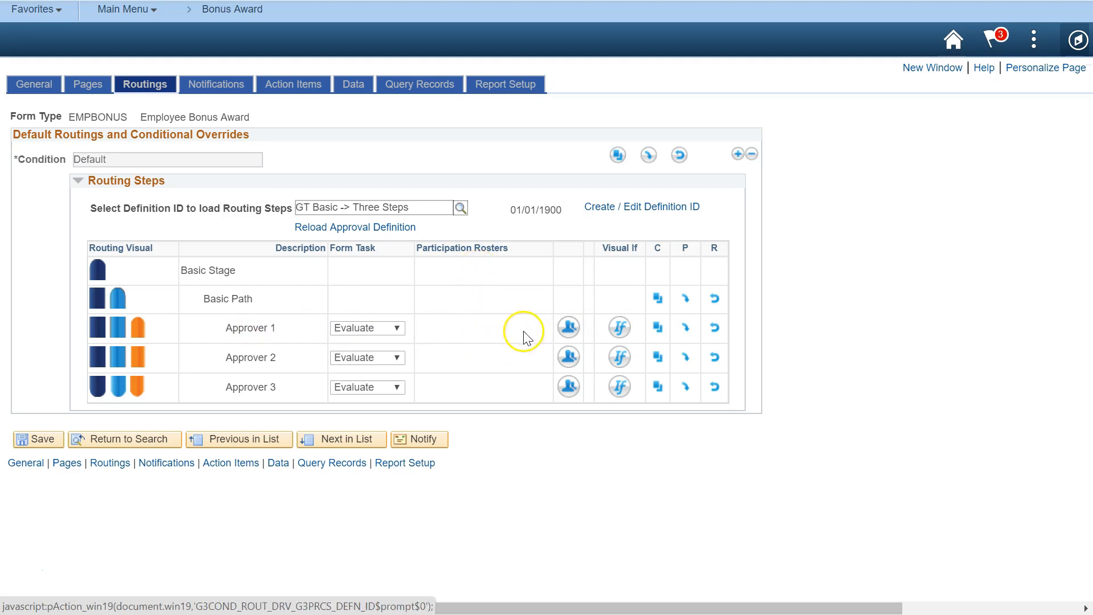
# Add role GT Dept Approver as Approver 1's first participation roster
pyautogui.click(569, 328)
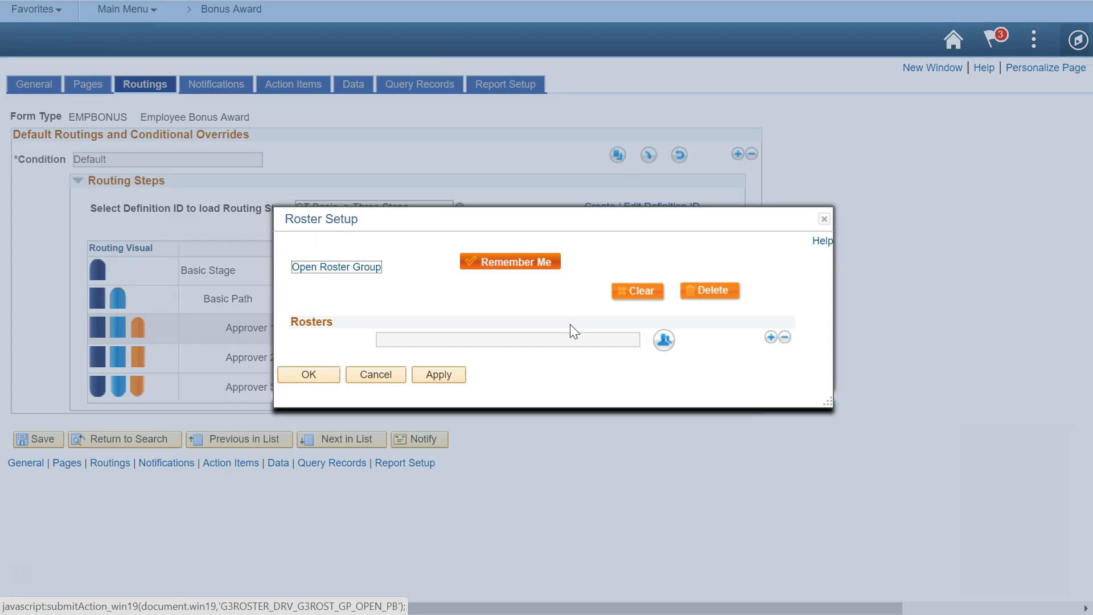
pyautogui.click(663, 339)
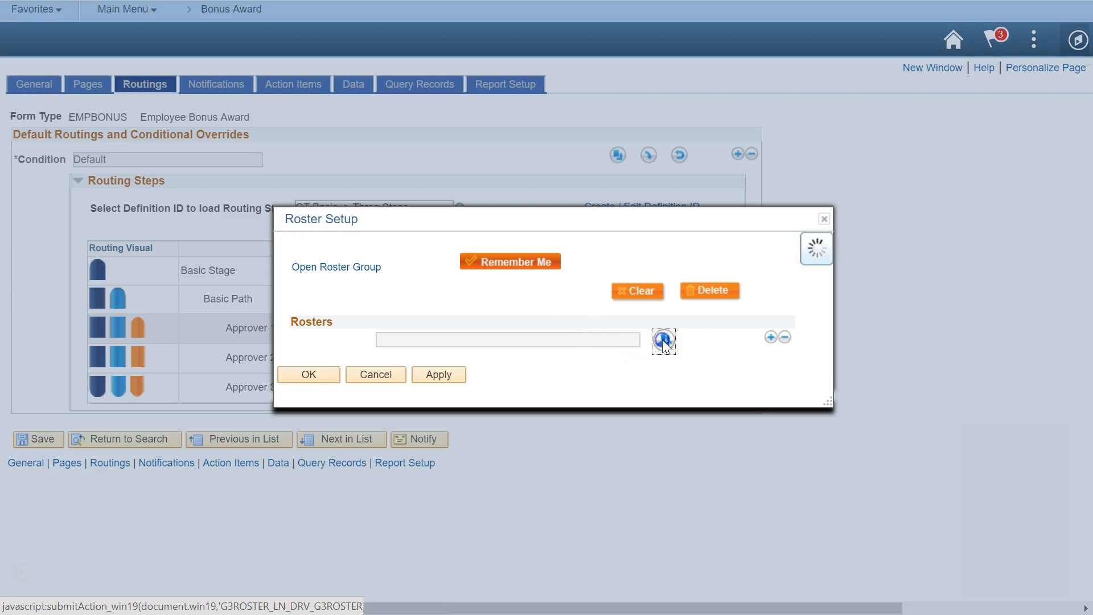
pyautogui.click(576, 305)
pyautogui.write('GT Dept')
pyautogui.click(509, 331)
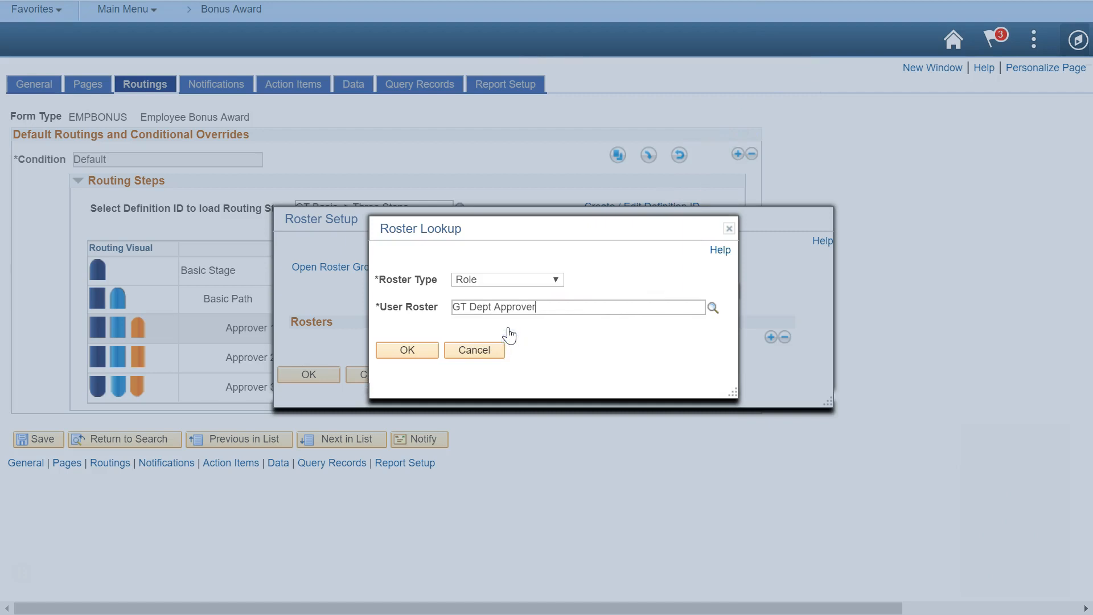
pyautogui.click(421, 348)
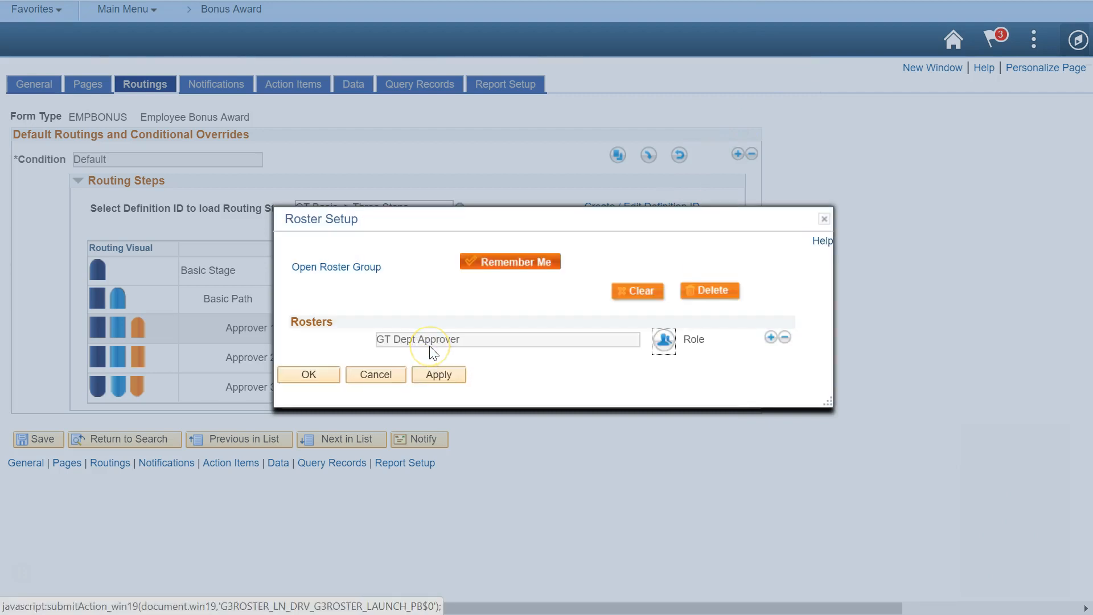
# Intersect a second roster row with the Department Security defined roster
pyautogui.click(770, 337)
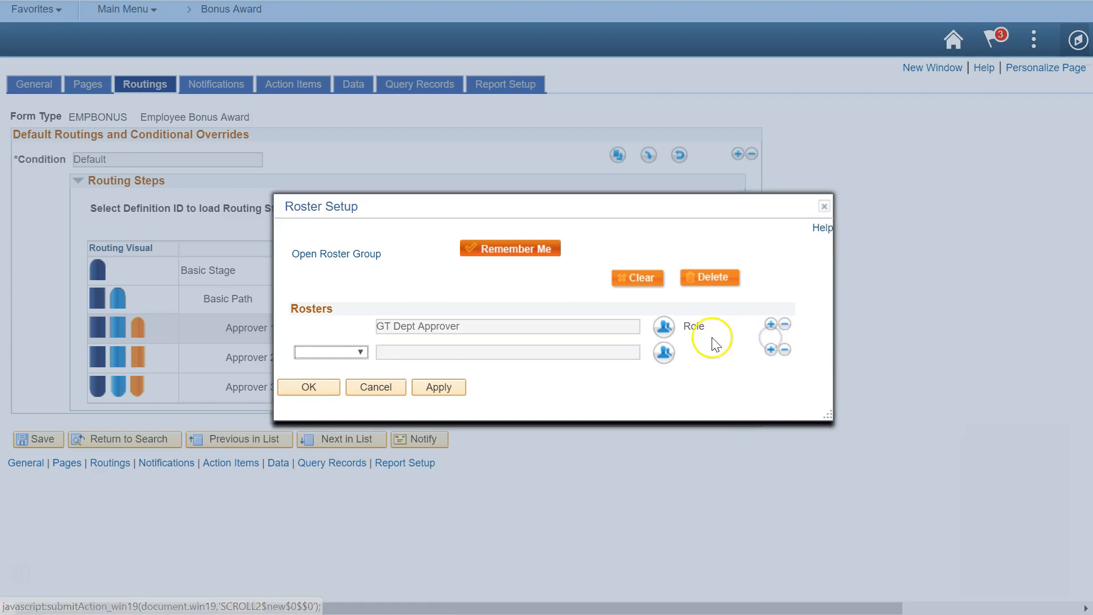
pyautogui.click(358, 351)
pyautogui.click(329, 426)
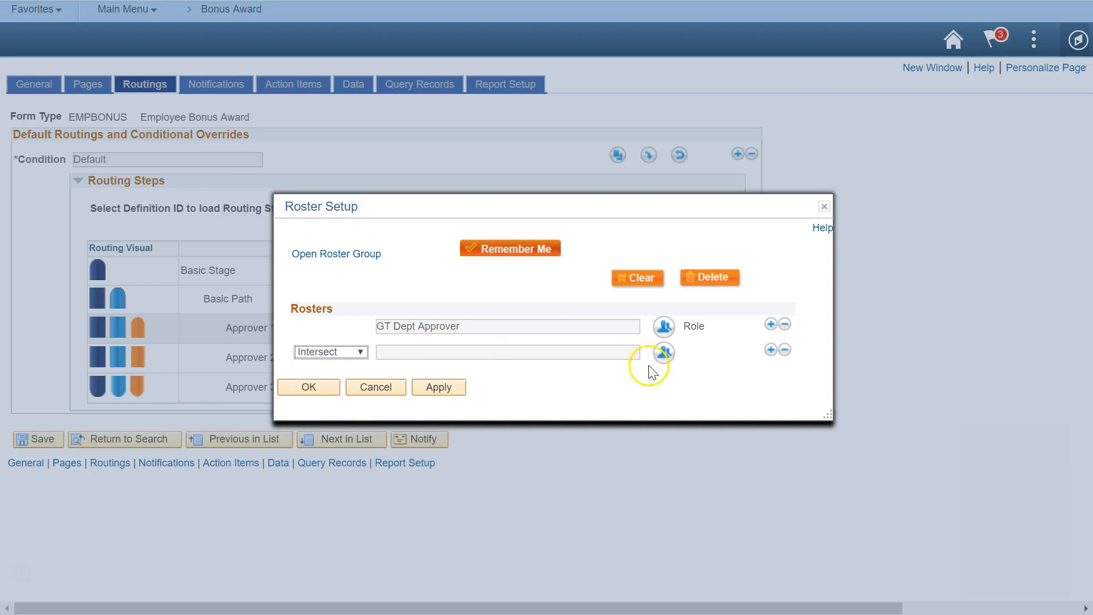
pyautogui.click(664, 354)
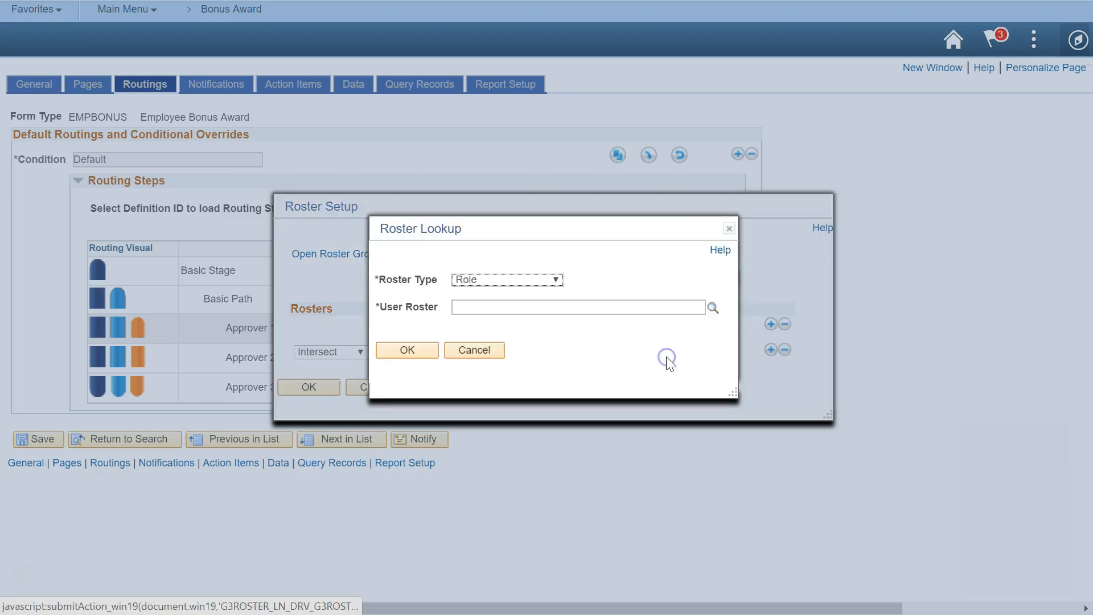
pyautogui.click(473, 278)
pyautogui.click(517, 303)
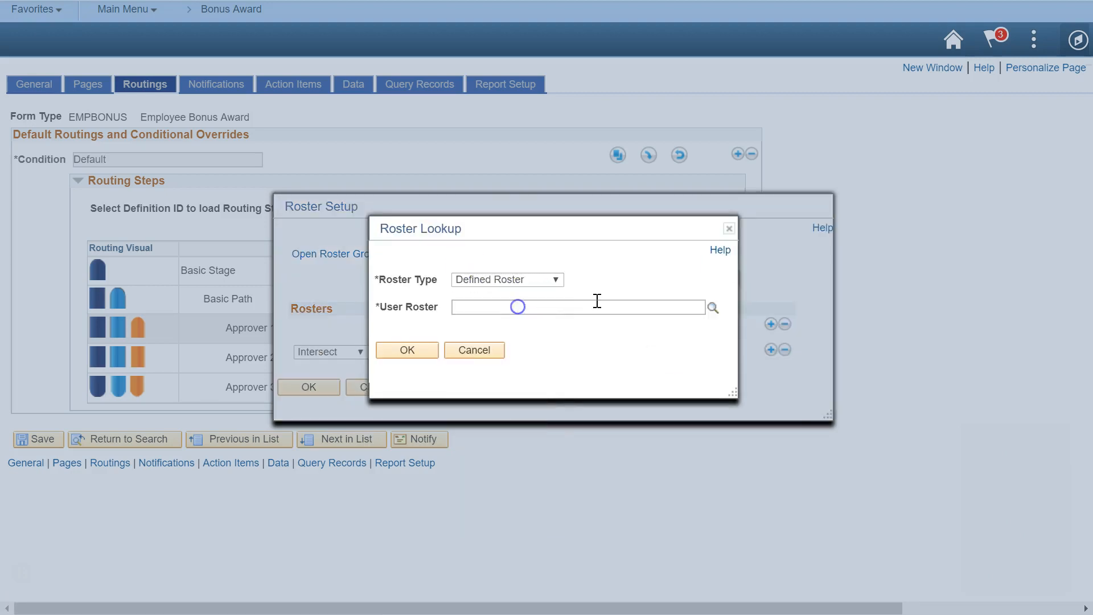
pyautogui.click(542, 339)
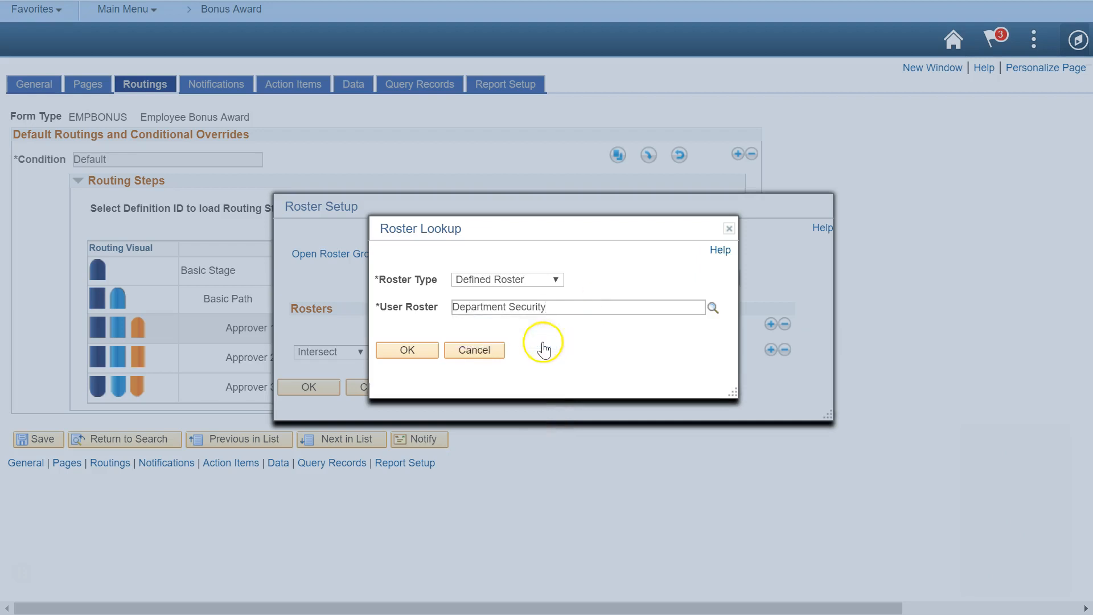
pyautogui.click(427, 349)
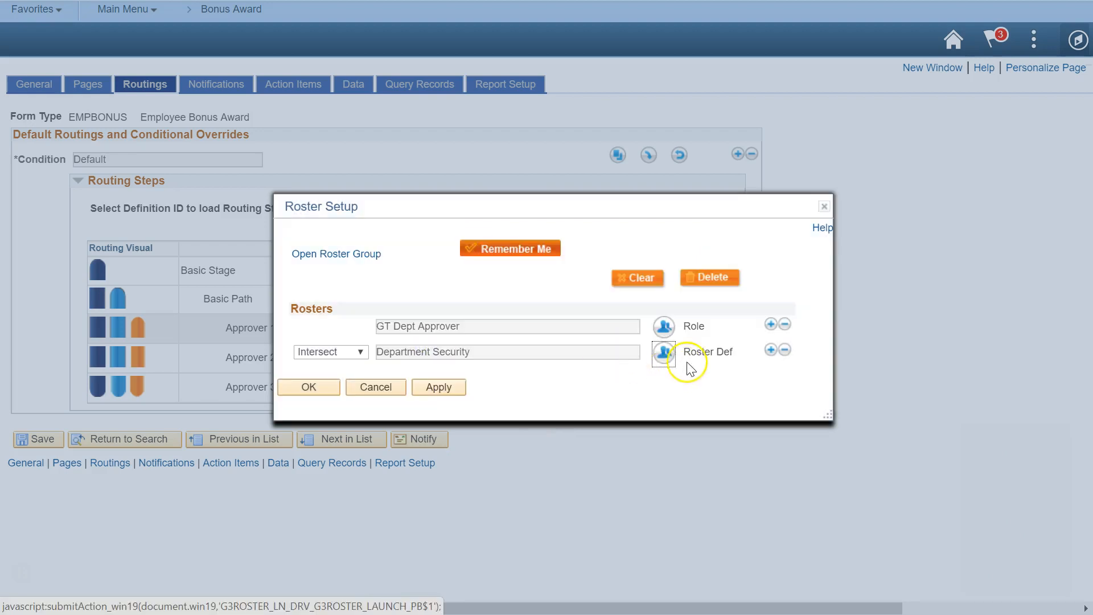
# Add the Delegates defined roster as a third row and apply Approver 1's rosters
pyautogui.click(770, 351)
pyautogui.click(350, 366)
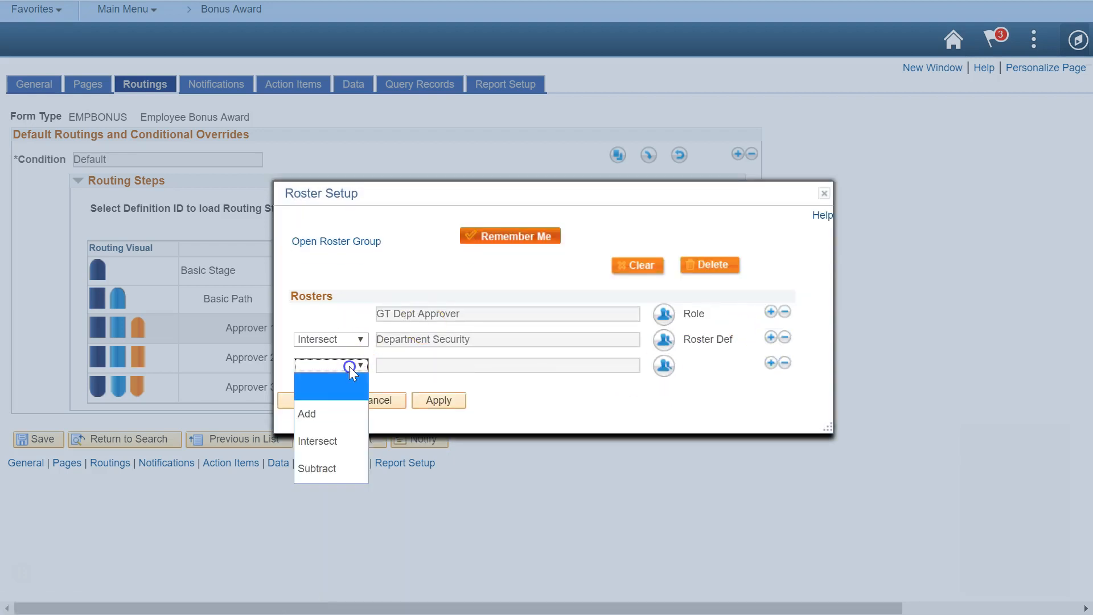
pyautogui.click(320, 415)
pyautogui.click(663, 365)
pyautogui.click(663, 365)
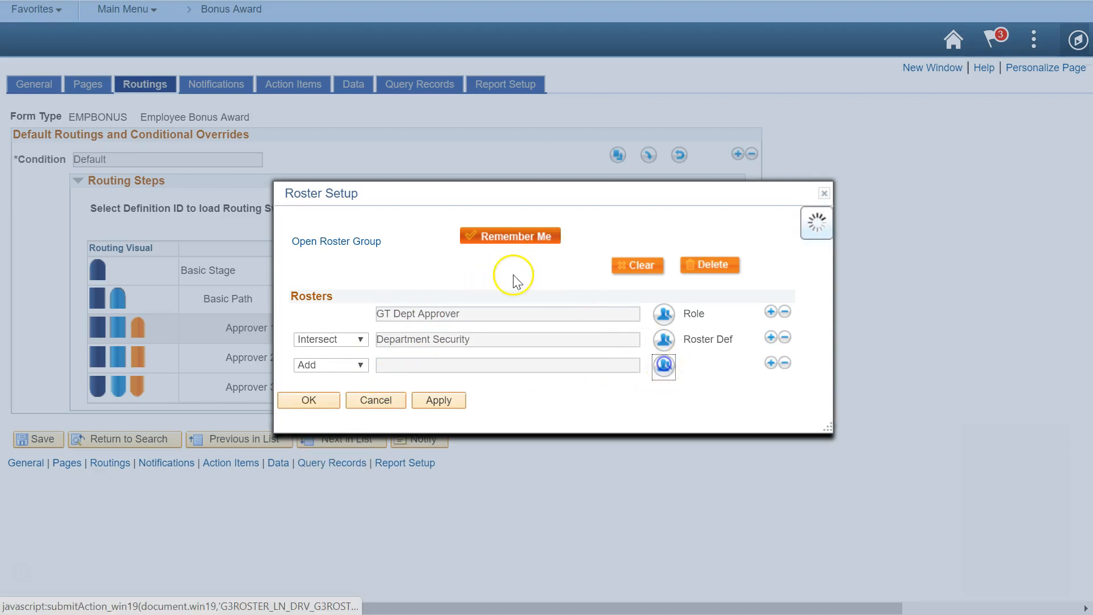
pyautogui.click(489, 279)
pyautogui.click(489, 297)
pyautogui.click(556, 306)
pyautogui.write('Dele')
pyautogui.click(469, 341)
pyautogui.click(424, 349)
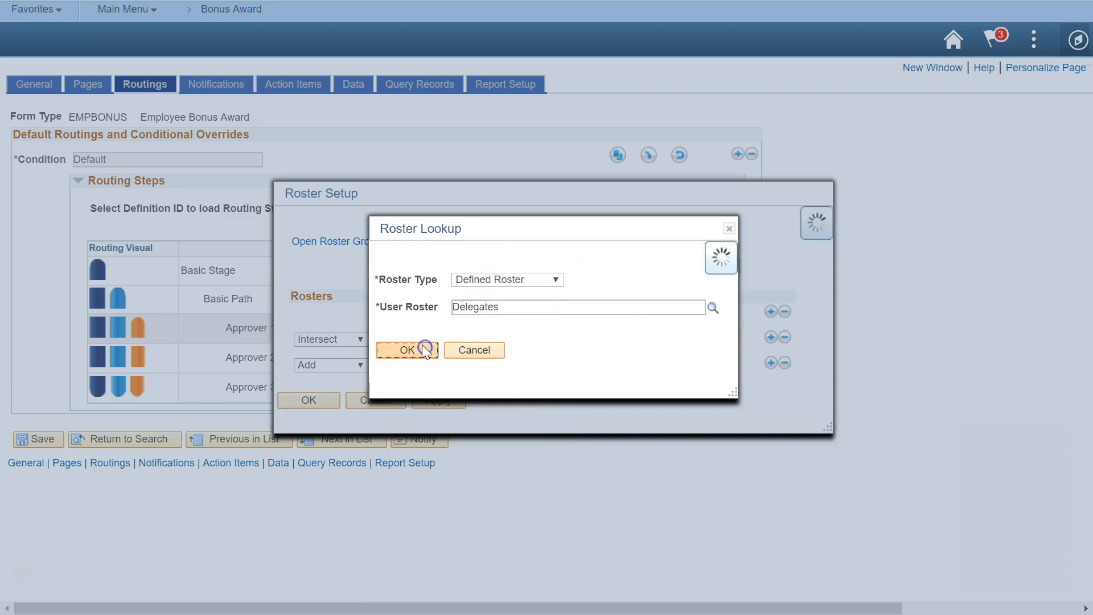
pyautogui.click(310, 401)
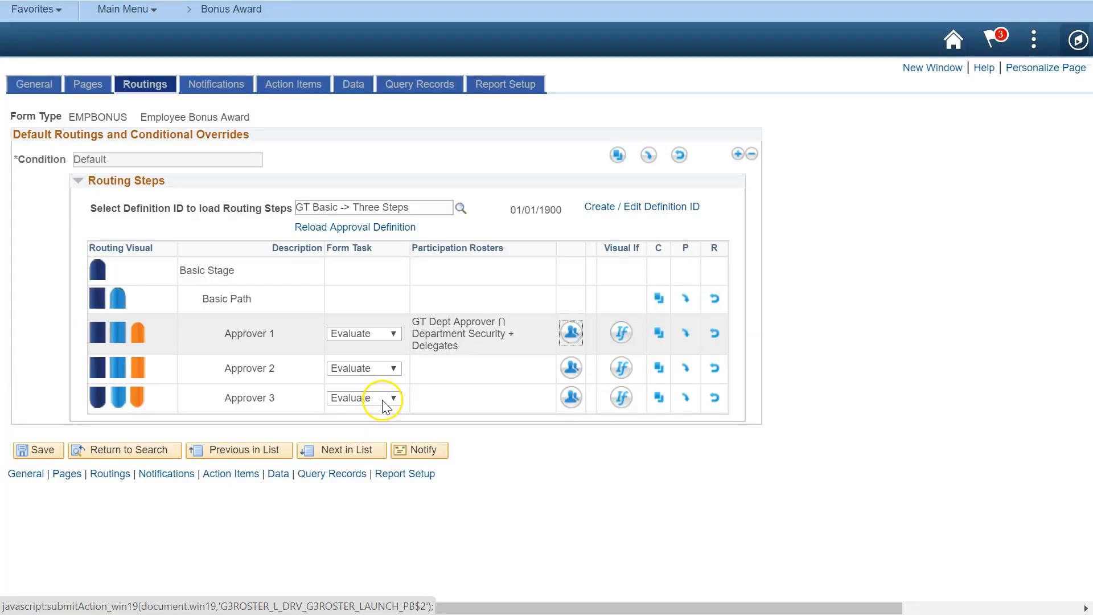
# Route Approver 2 to the single User roster GTA1
pyautogui.click(576, 369)
pyautogui.click(663, 339)
pyautogui.click(496, 281)
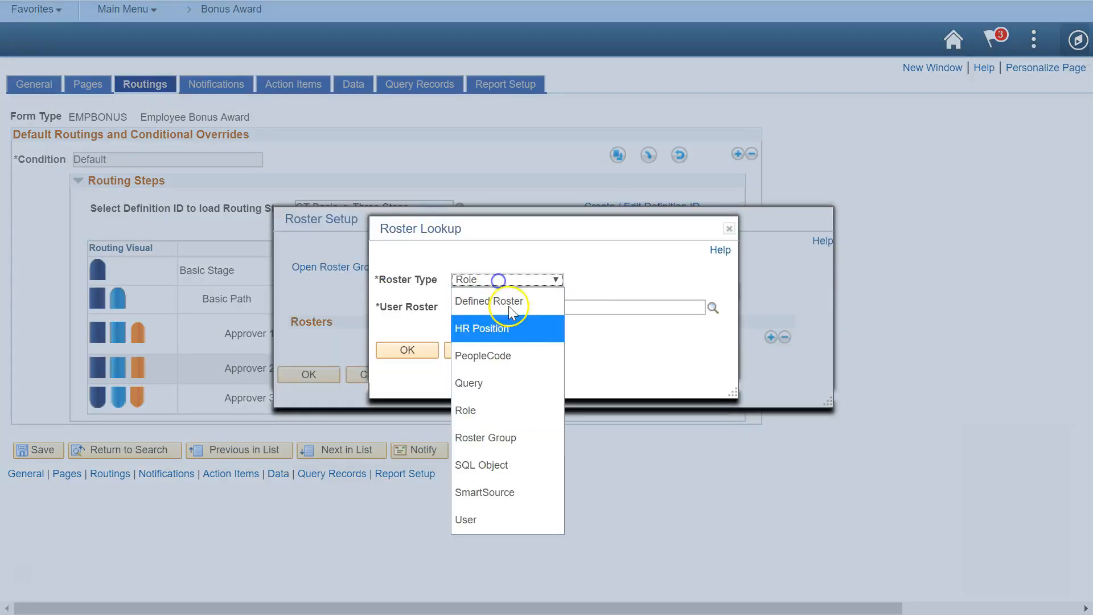
pyautogui.click(511, 511)
pyautogui.click(541, 306)
pyautogui.write('GTA1 -> GTA1')
pyautogui.click(495, 340)
pyautogui.click(407, 350)
pyautogui.click(312, 374)
# Route Approver 3 to the single User roster GTA2
pyautogui.click(568, 403)
pyautogui.click(663, 340)
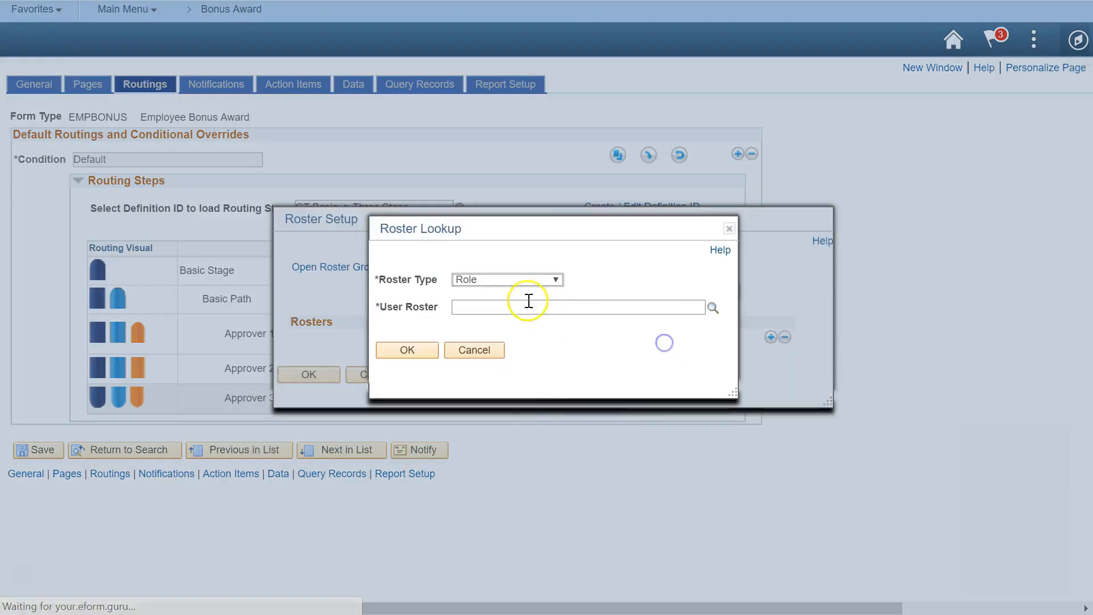
pyautogui.click(507, 279)
pyautogui.click(501, 519)
pyautogui.click(536, 305)
pyautogui.write('GTA2')
pyautogui.click(497, 339)
pyautogui.click(407, 349)
pyautogui.click(308, 373)
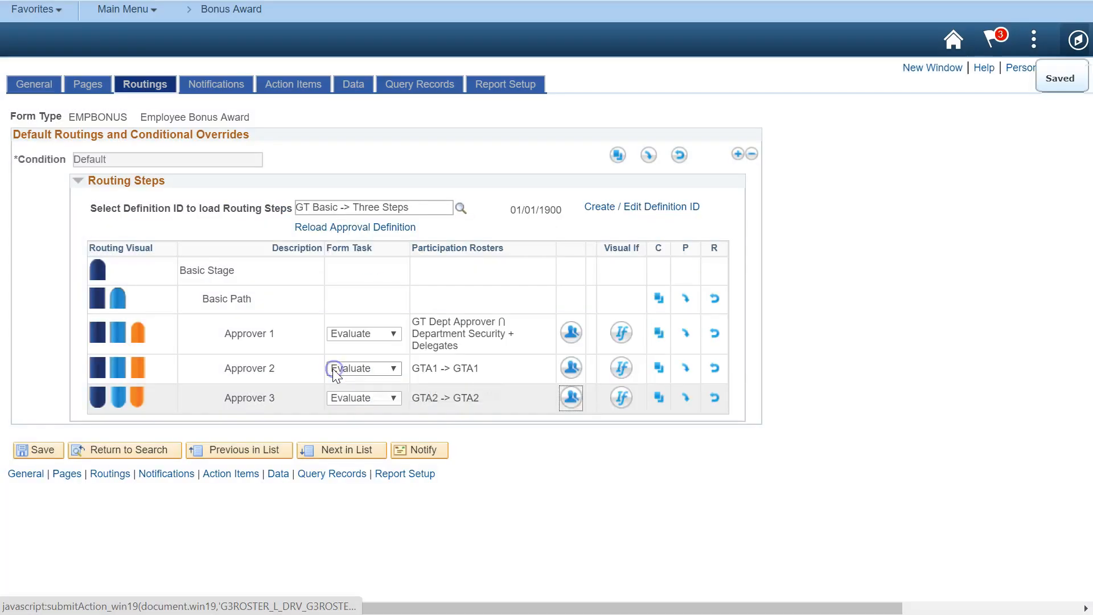
# Give Approver 2 the condition GSTOTAL_AMOUNT is Greater Than 1000 and save it
pyautogui.click(621, 367)
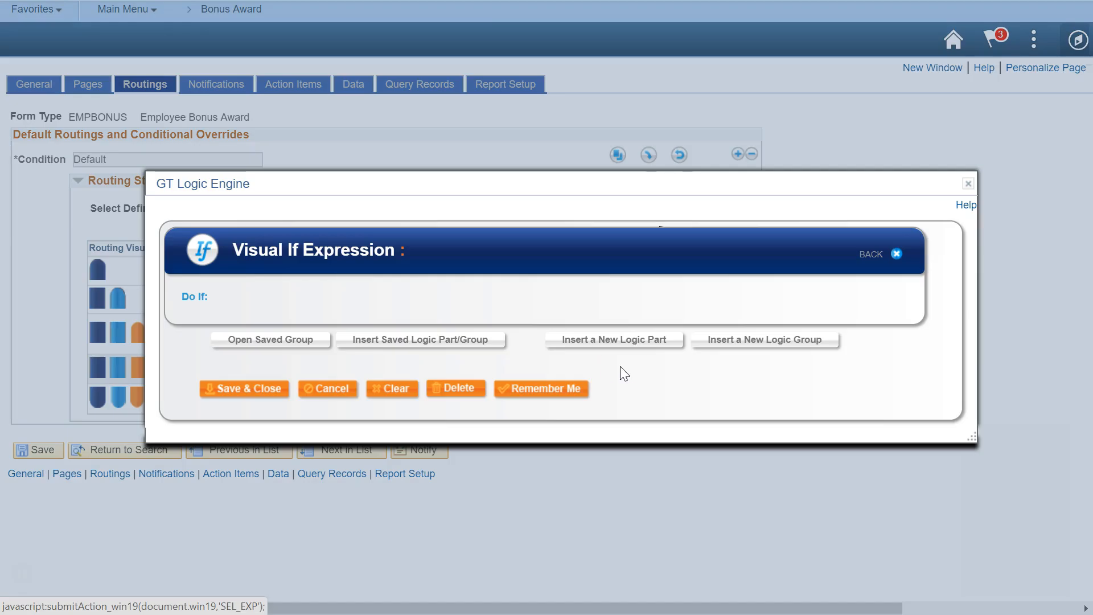
pyautogui.click(619, 344)
pyautogui.click(428, 279)
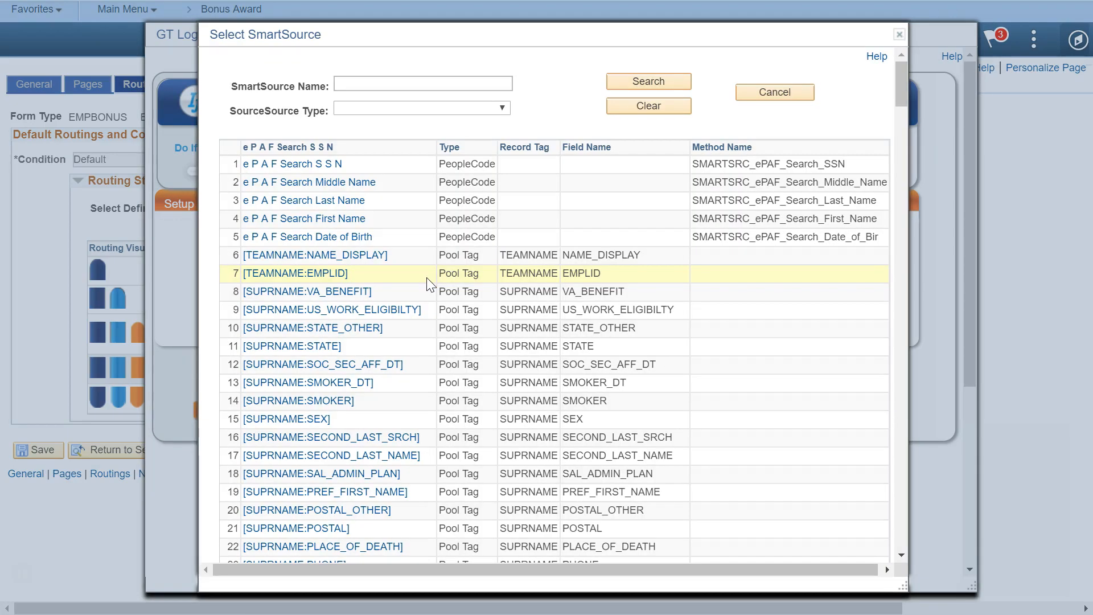
pyautogui.write('gstotal')
pyautogui.press('Return')
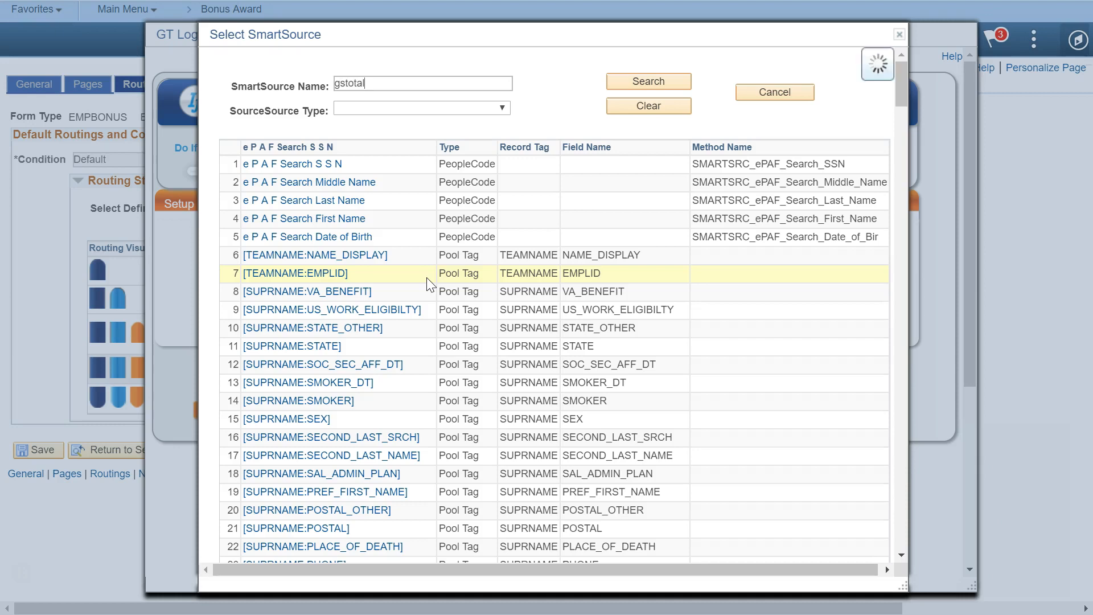
pyautogui.click(448, 241)
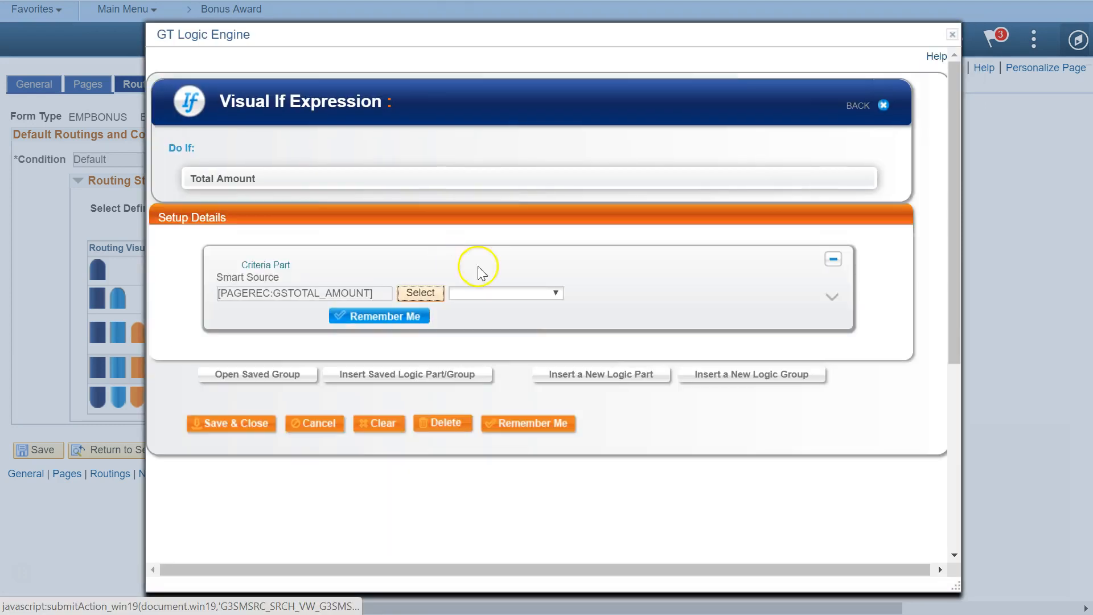
pyautogui.click(556, 288)
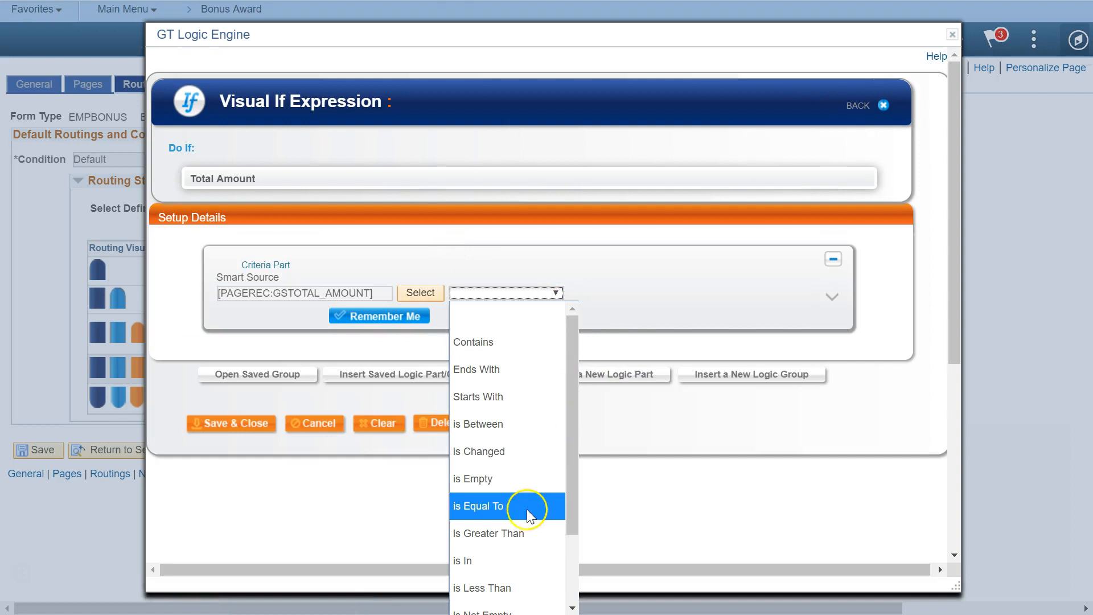
pyautogui.click(488, 533)
pyautogui.click(709, 330)
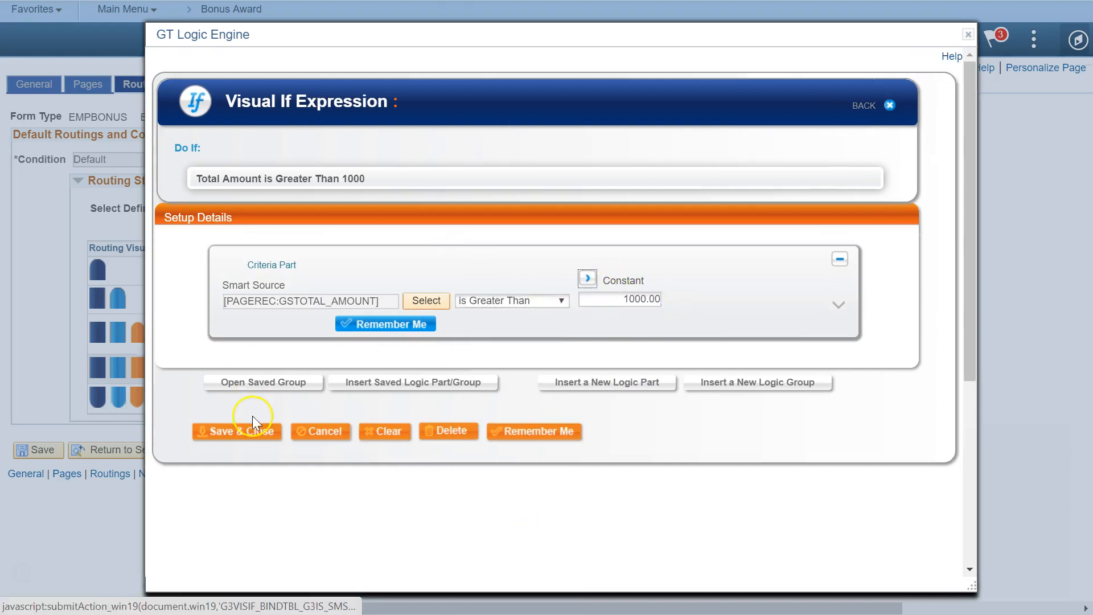
pyautogui.click(245, 436)
# Give Approver 3 the condition GSTOTAL_AMOUNT is Greater Than 3000 and save it
pyautogui.click(619, 398)
pyautogui.click(580, 341)
pyautogui.click(444, 285)
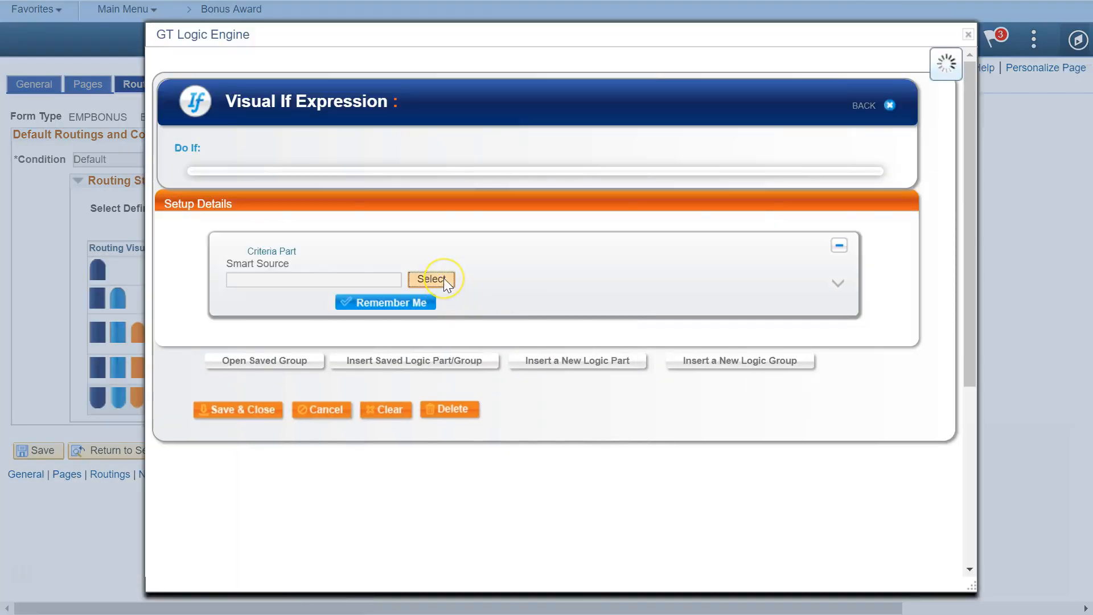
pyautogui.write('gstotal')
pyautogui.press('Return')
pyautogui.click(432, 248)
pyautogui.click(530, 293)
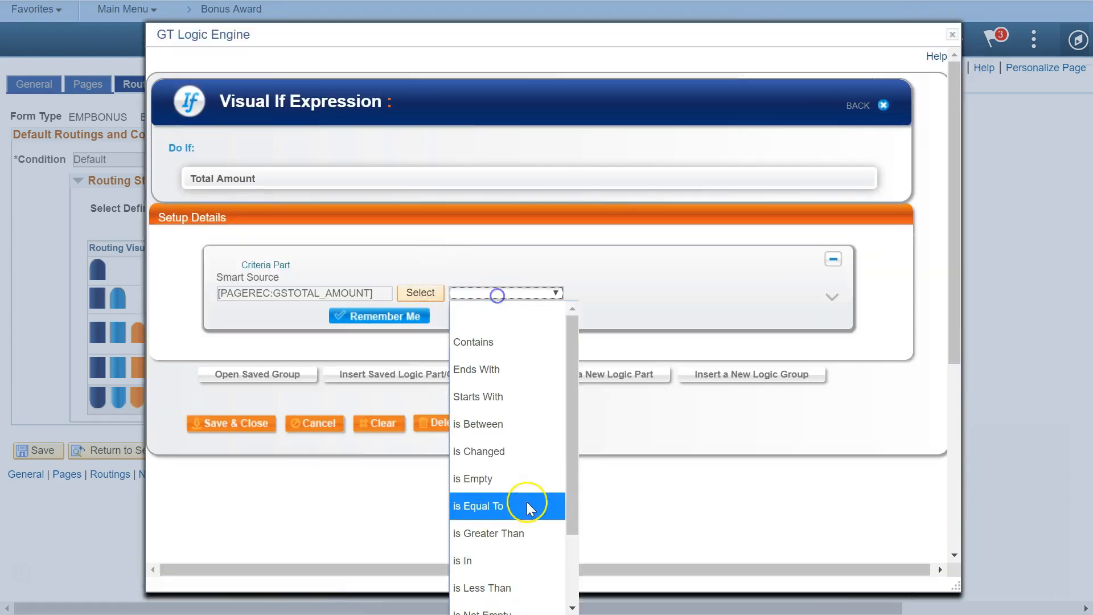
pyautogui.click(512, 530)
pyautogui.click(600, 297)
pyautogui.write('3000')
pyautogui.click(723, 326)
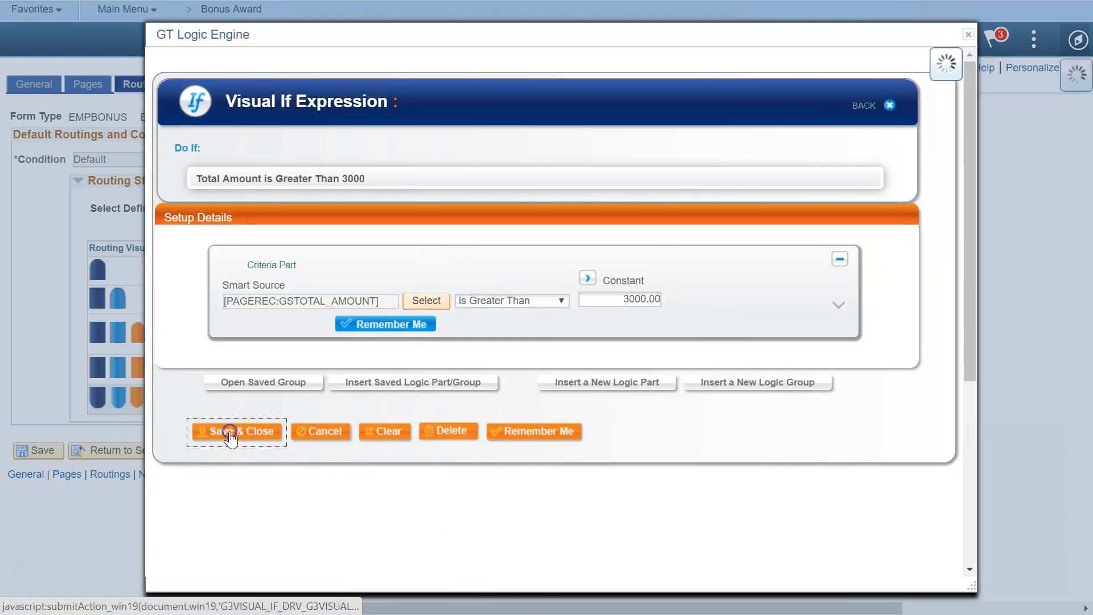
pyautogui.click(235, 432)
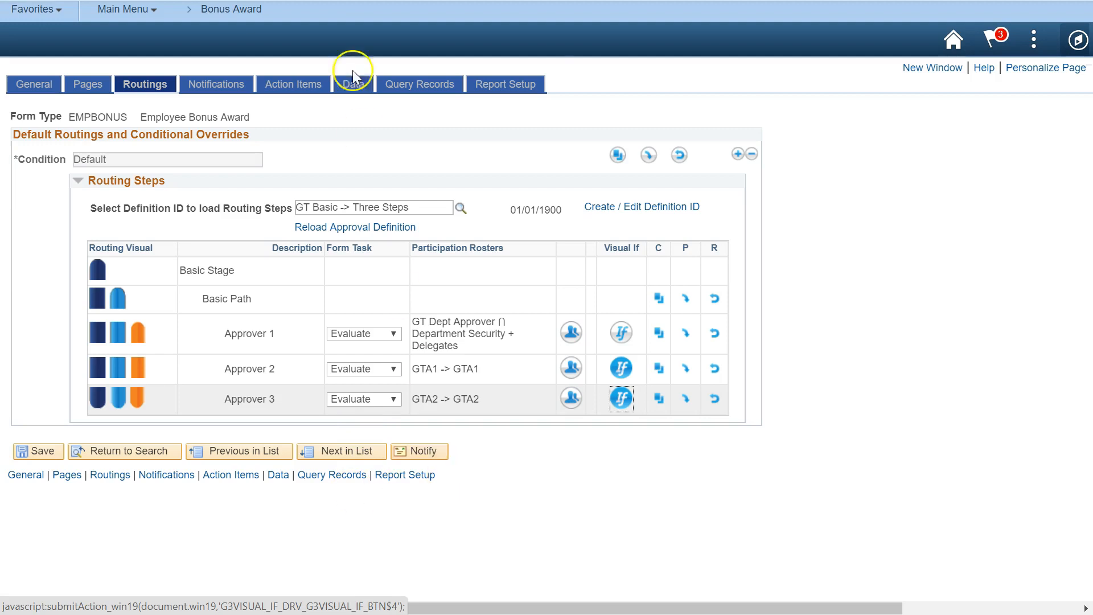
# Add a Checkbox action item with message 24844/4 'Award exceeds limit.' and begin its Visual If criteria
pyautogui.click(292, 87)
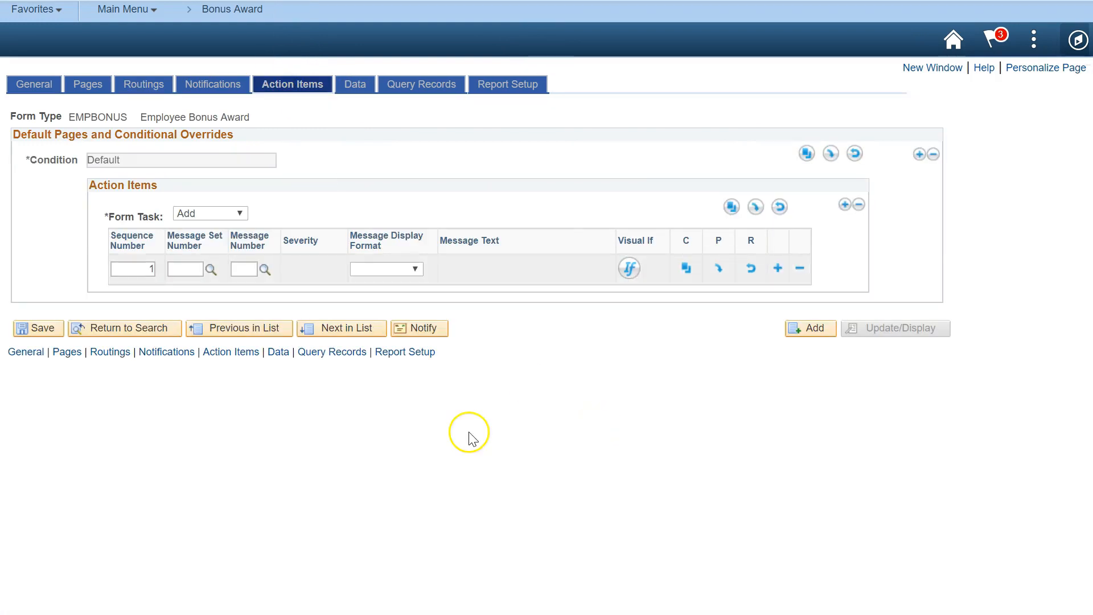
pyautogui.click(196, 265)
pyautogui.press('Tab')
pyautogui.press('Tab')
pyautogui.write('4')
pyautogui.press('Tab')
pyautogui.press('Down')
pyautogui.click(626, 268)
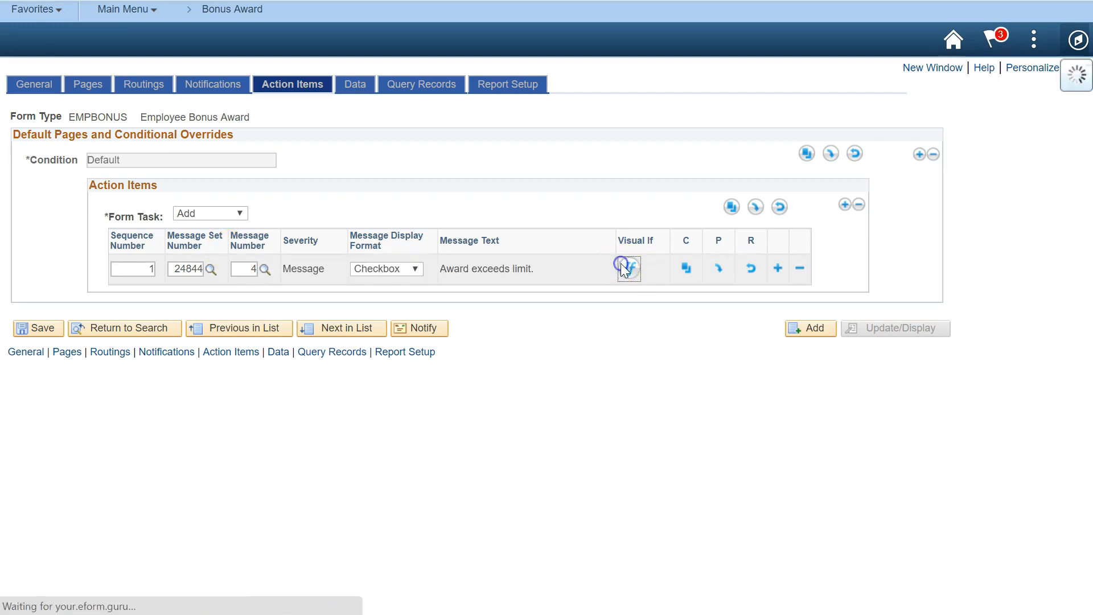
pyautogui.click(583, 343)
# Set the action item condition to GSTOTAL_AMOUNT is Greater Than 25000 and save it
pyautogui.click(428, 279)
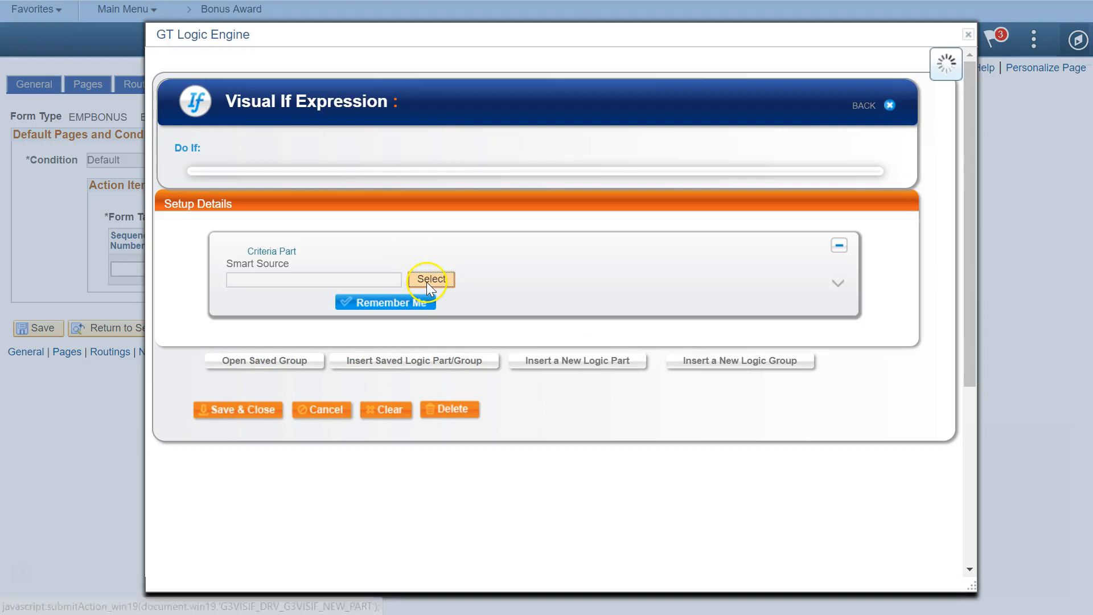
pyautogui.write('gstotal')
pyautogui.press('Return')
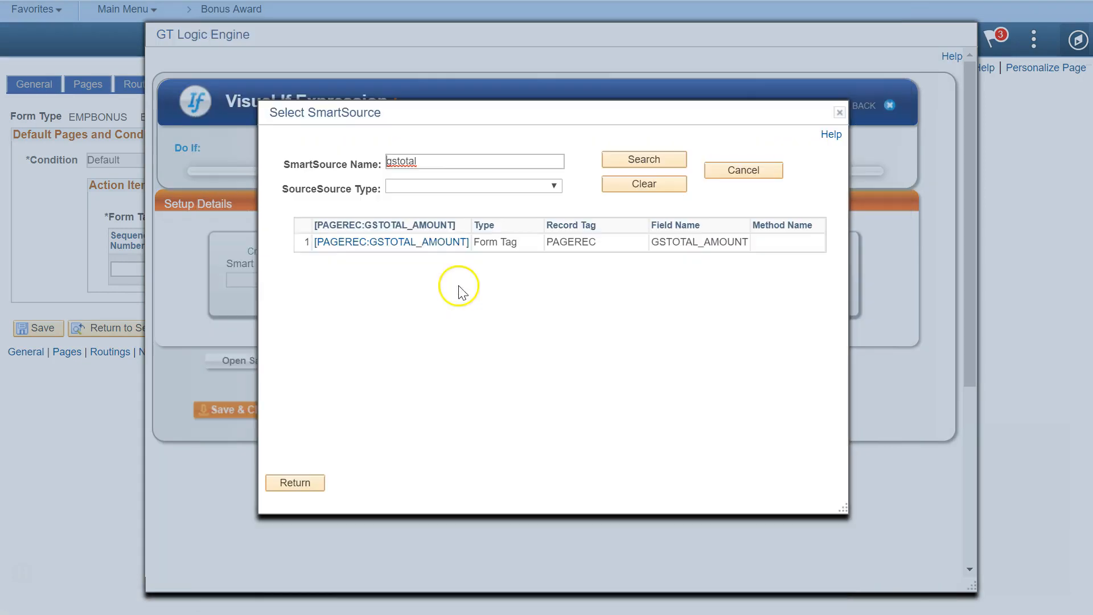
pyautogui.click(417, 243)
pyautogui.click(511, 292)
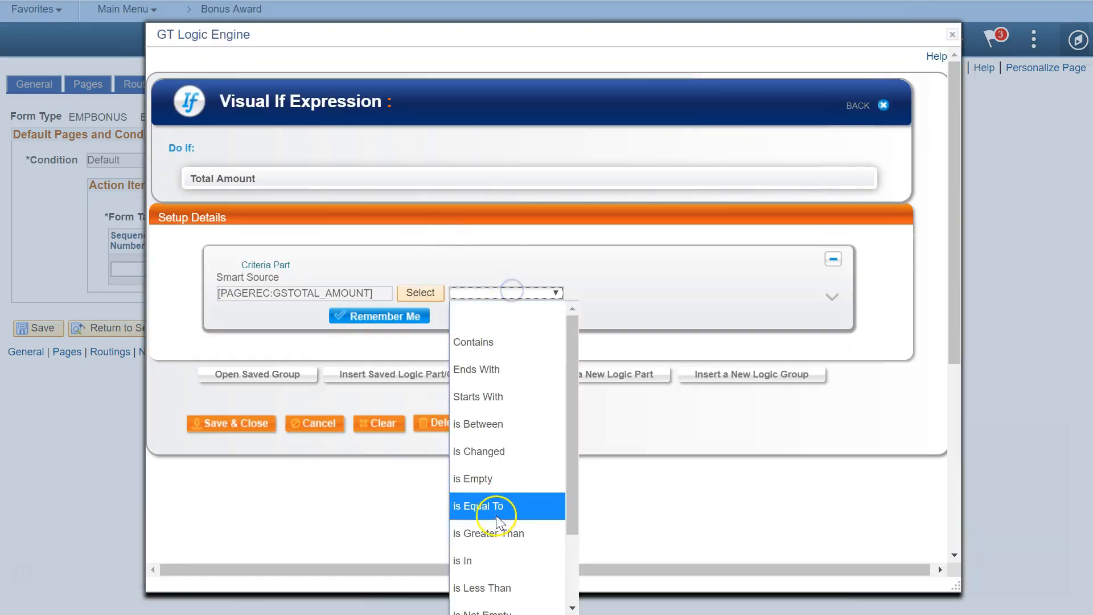
pyautogui.click(490, 532)
pyautogui.write('25000')
pyautogui.click(835, 65)
pyautogui.click(256, 433)
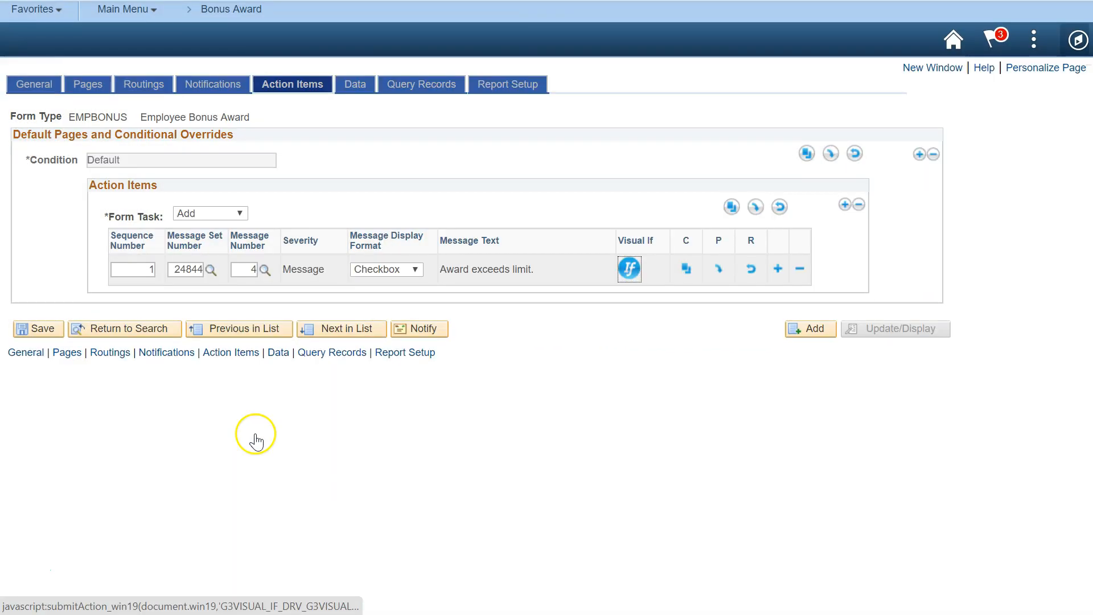
# Save the EMPBONUS setup and start a Team nomination for 'The new product launch' dated the 28th
pyautogui.click(40, 328)
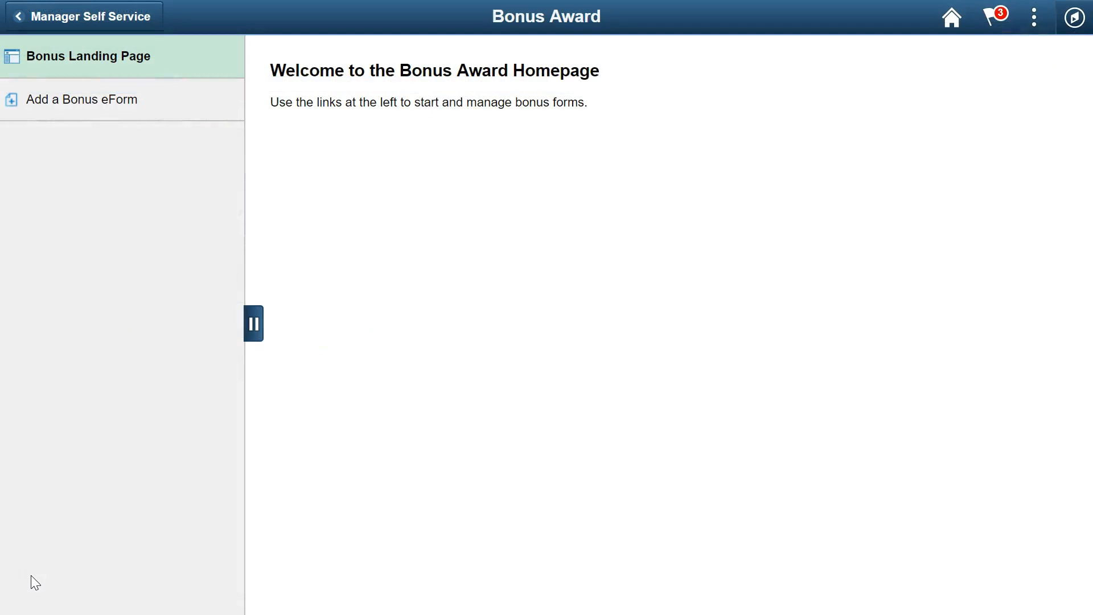
pyautogui.click(192, 87)
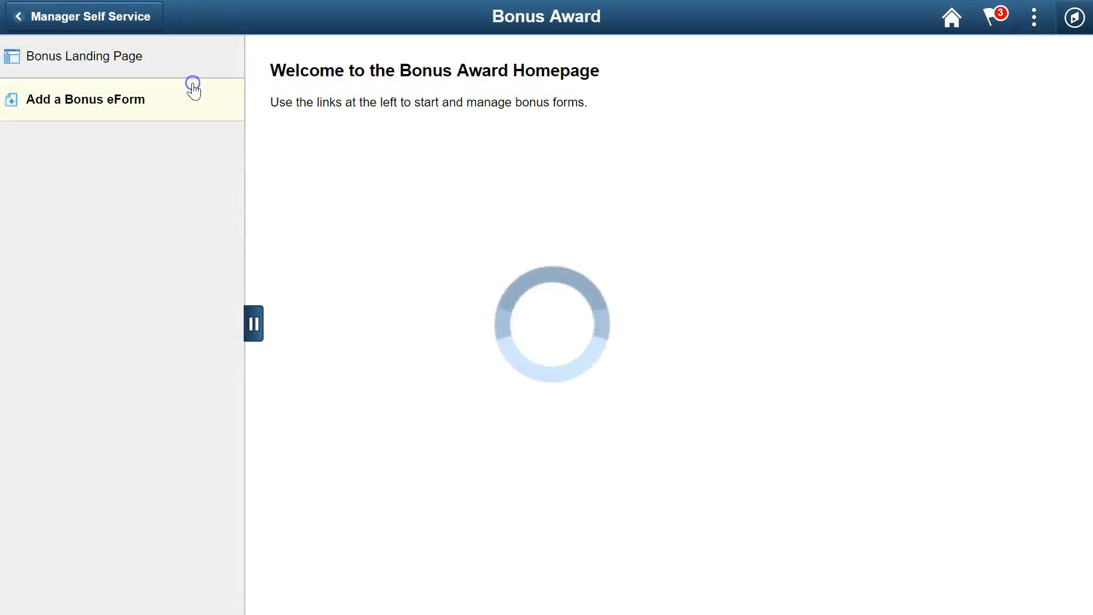
pyautogui.click(293, 194)
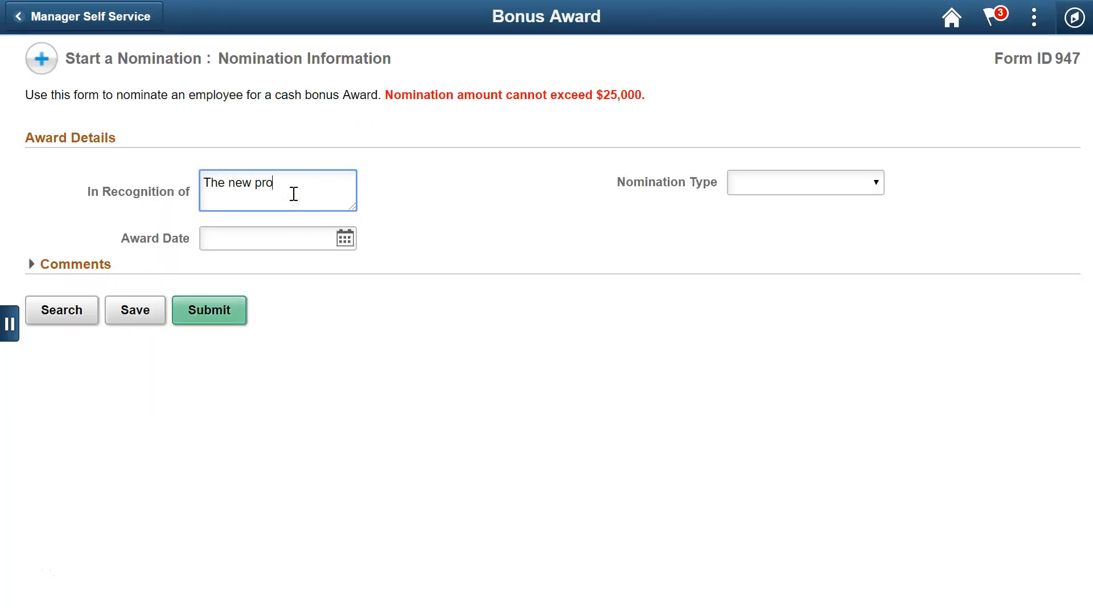
pyautogui.write('The new product launch')
pyautogui.click(345, 238)
pyautogui.click(563, 224)
pyautogui.click(818, 182)
pyautogui.click(813, 263)
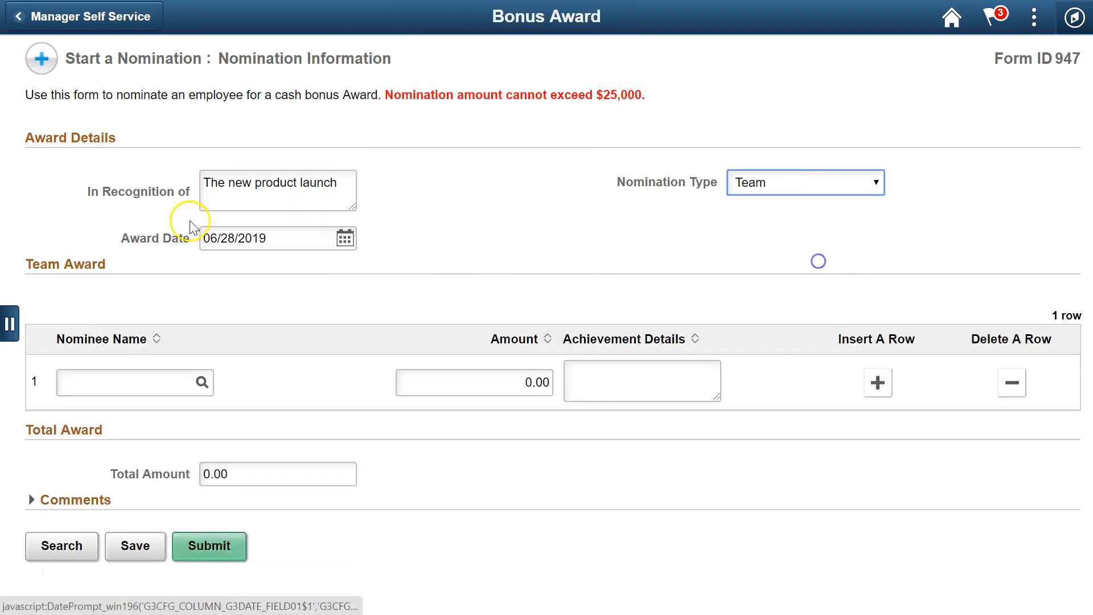
# Add the first nominee with amount 20000 and achievement 'The best project manager'
pyautogui.click(154, 383)
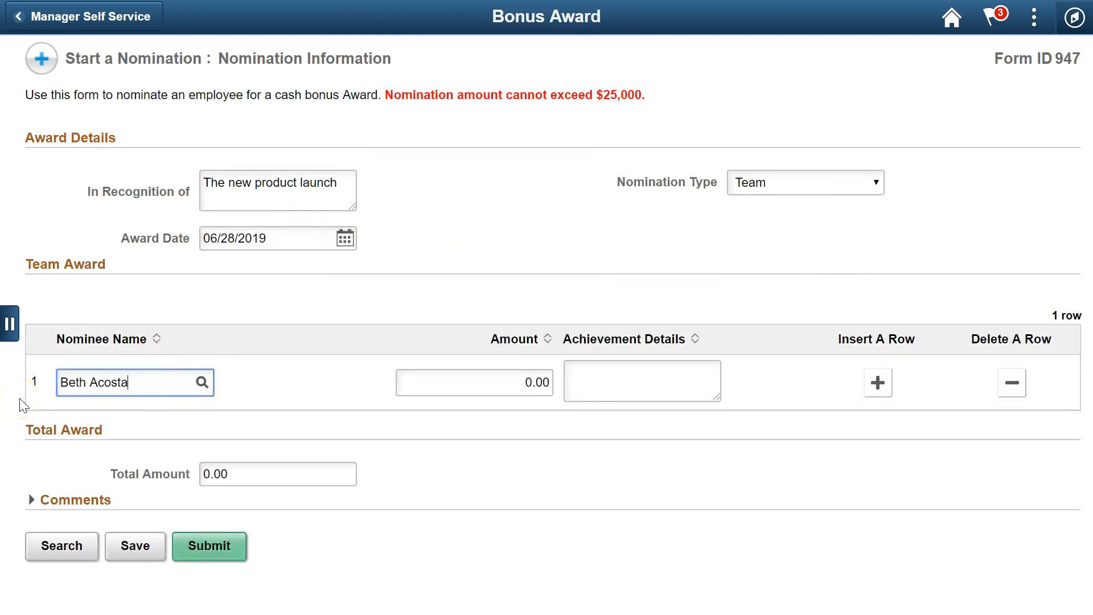
pyautogui.click(476, 392)
pyautogui.write('2000')
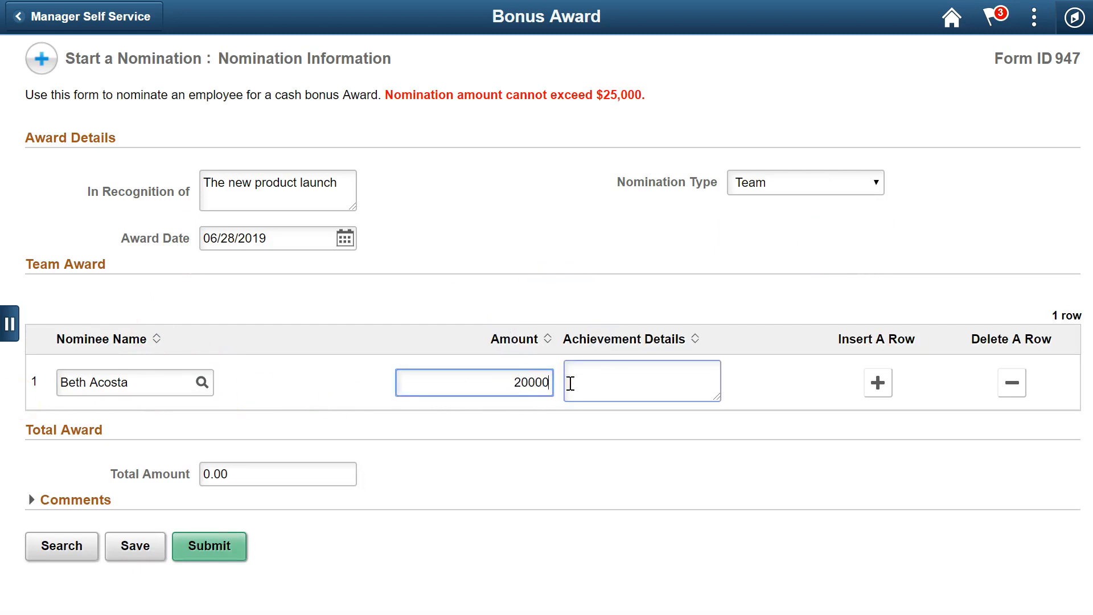
pyautogui.click(570, 383)
pyautogui.write('The best project manager')
# Add a second nominee row with amount 5000
pyautogui.click(877, 382)
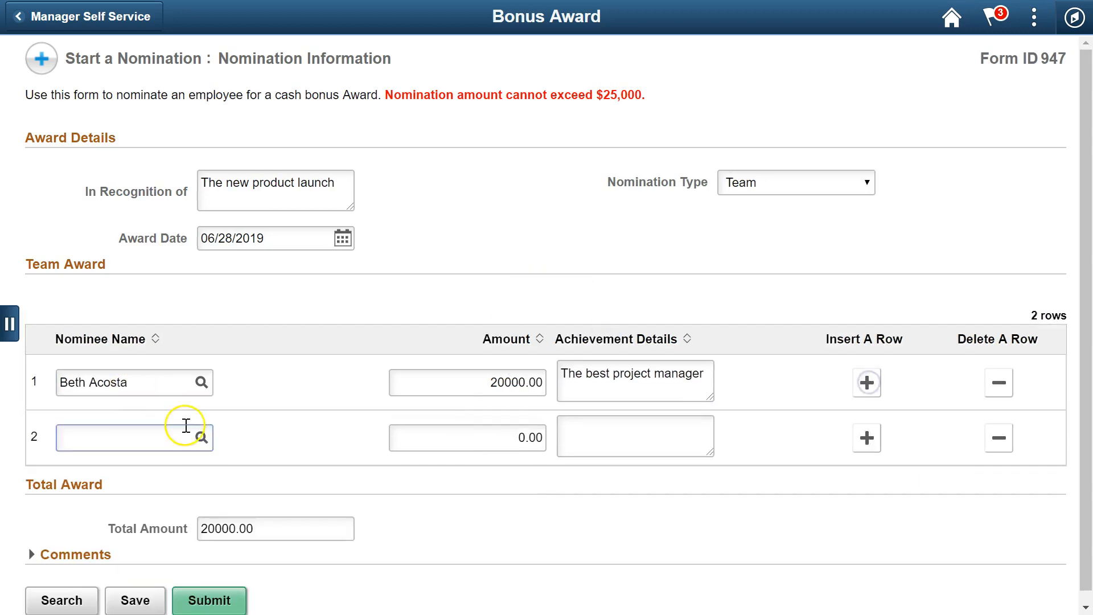
pyautogui.click(183, 430)
pyautogui.click(501, 438)
pyautogui.write('5000')
pyautogui.click(557, 428)
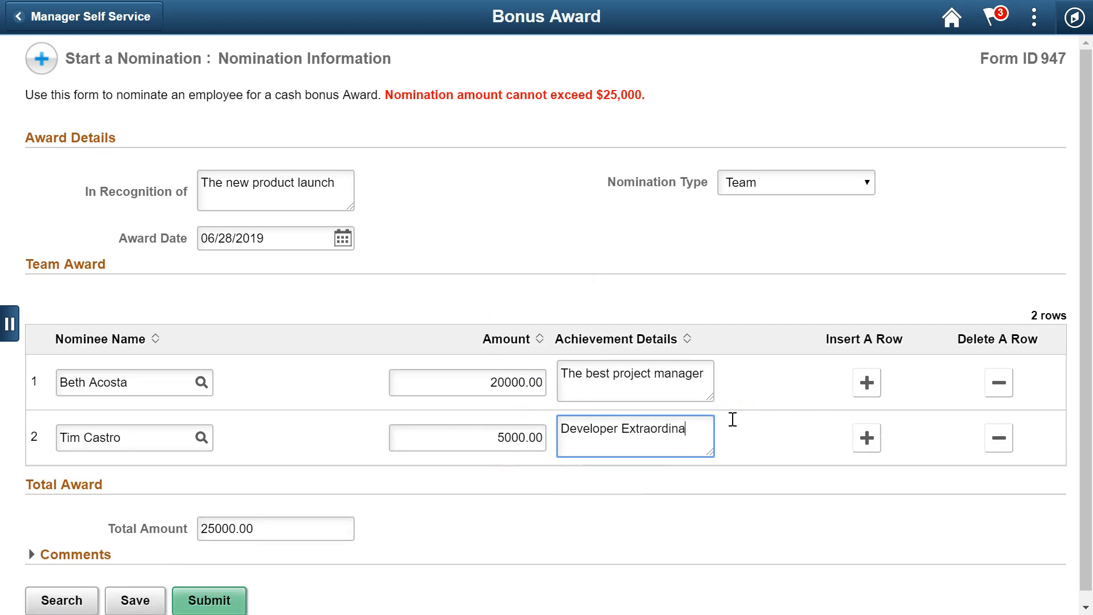
# Add a third nominee with amount 200 and achievement 'Made the best coffee'
pyautogui.click(868, 435)
pyautogui.click(117, 496)
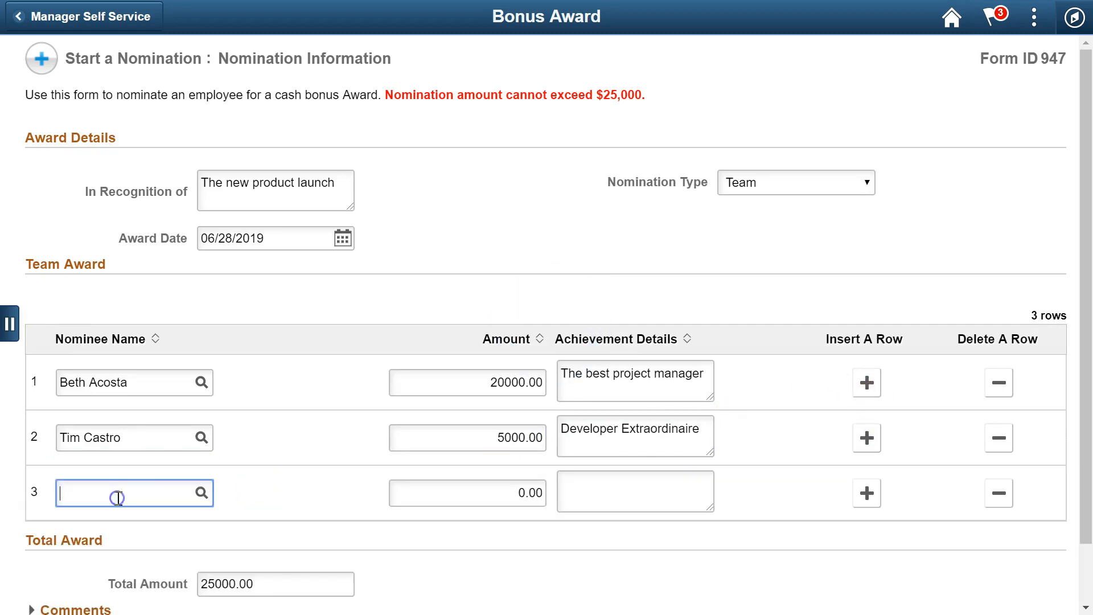
pyautogui.press('Tab')
pyautogui.moveTo(450, 488); pyautogui.dragTo(563, 496)
pyautogui.write('200')
pyautogui.click(569, 497)
pyautogui.write('Made the best coffee')
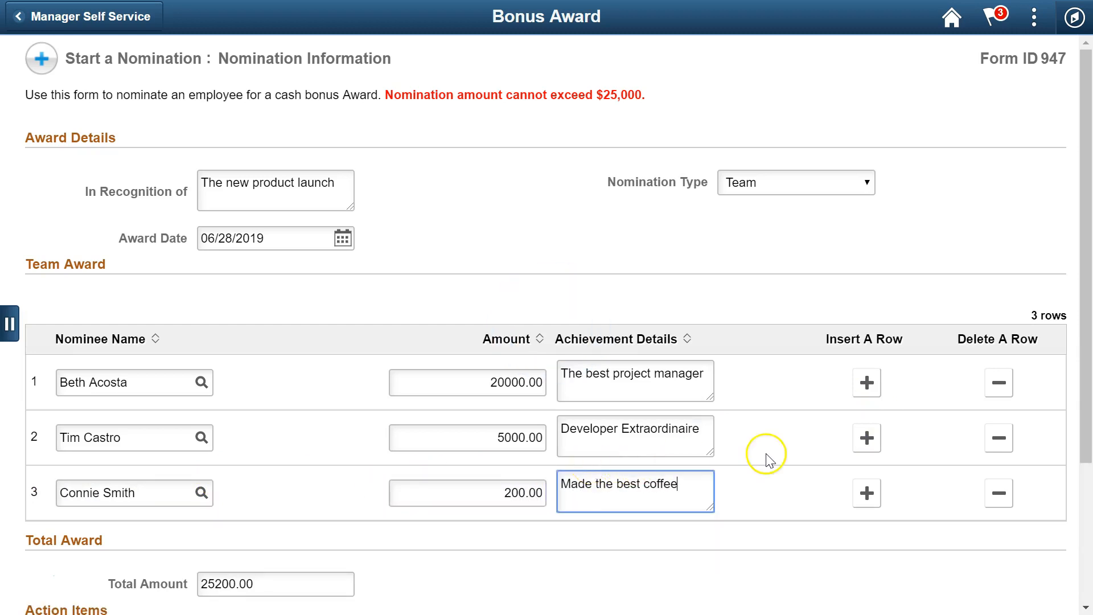
# Set the award-exceeds-limits Acknowledgement to Yes and submit the team nomination
pyautogui.scroll(-3, 740, 453)
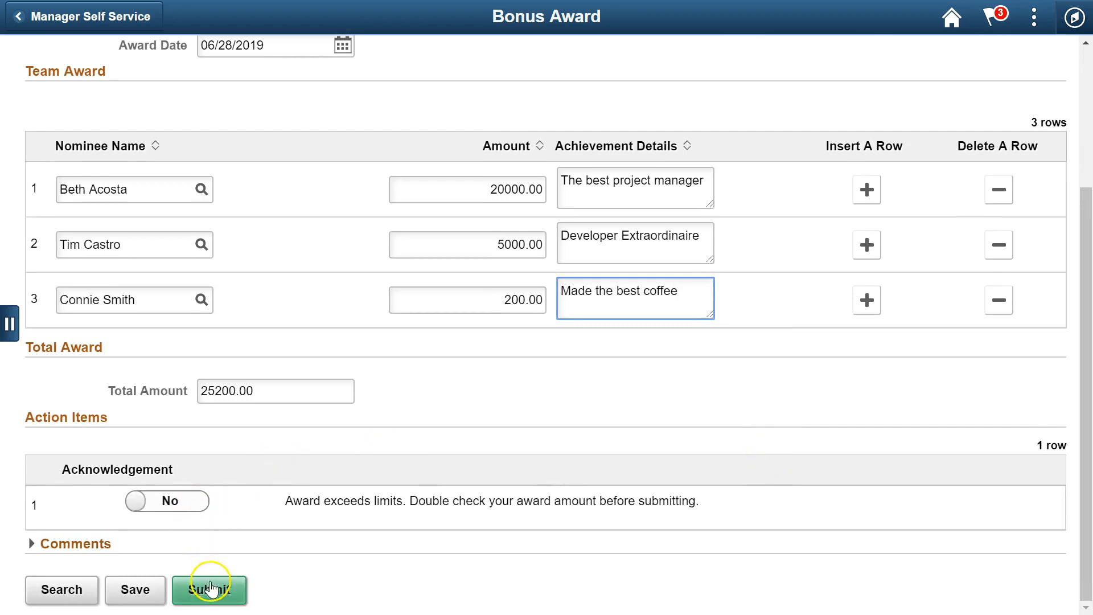
pyautogui.click(183, 502)
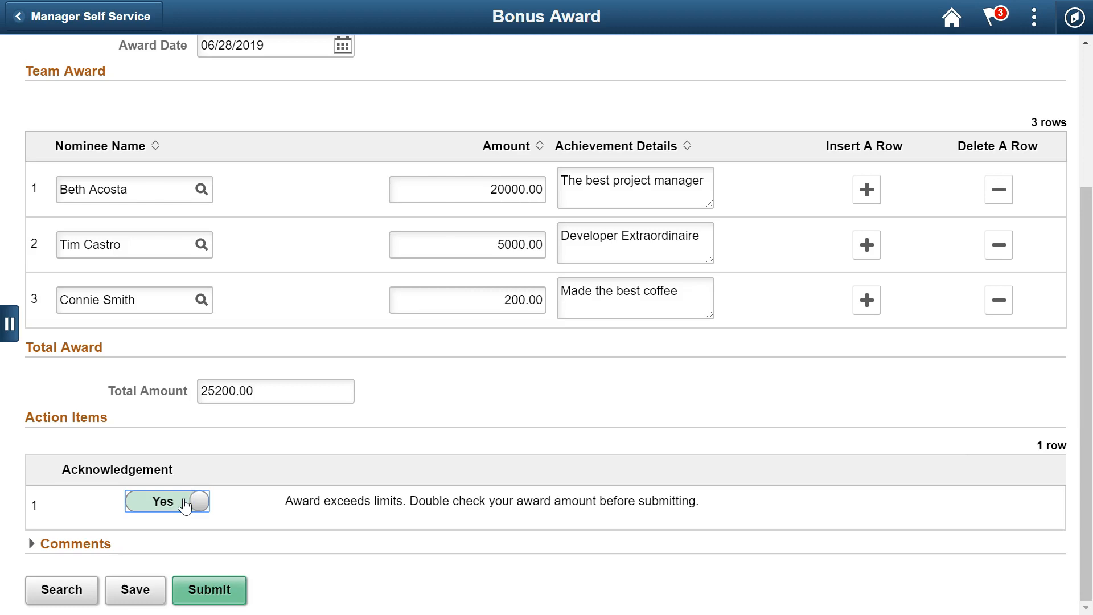
pyautogui.click(220, 590)
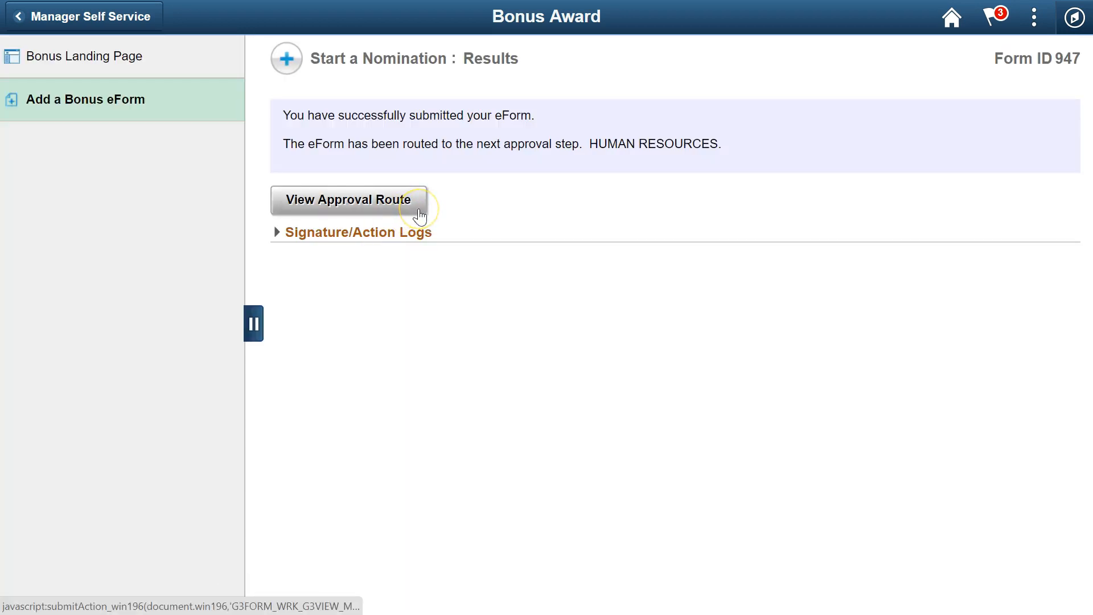
# Open the approval route for Form ID 947 to see HUMAN RESOURCES pending
pyautogui.click(419, 216)
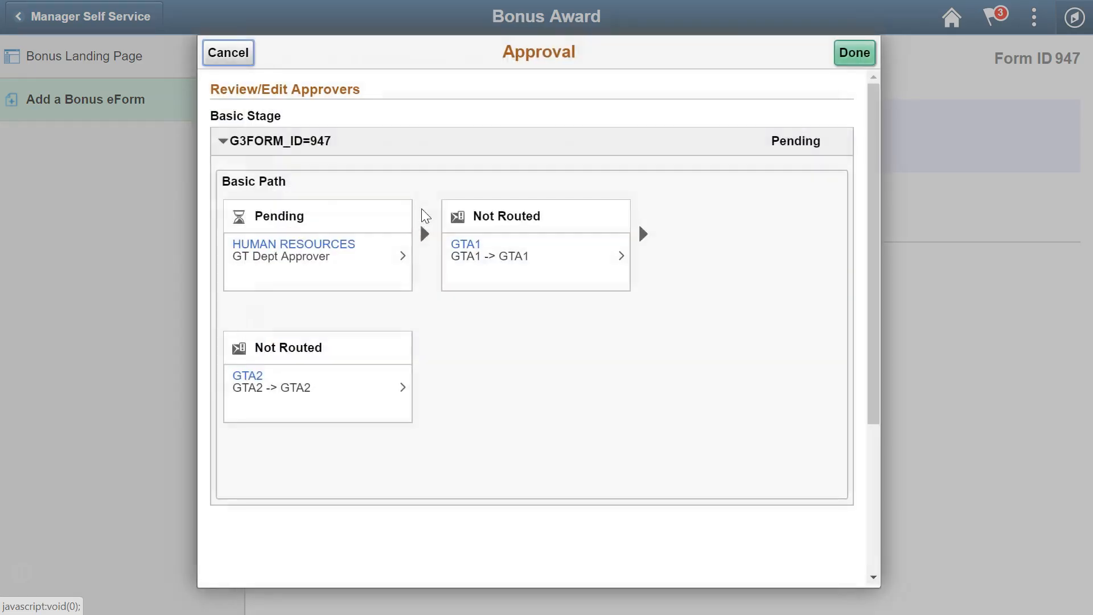